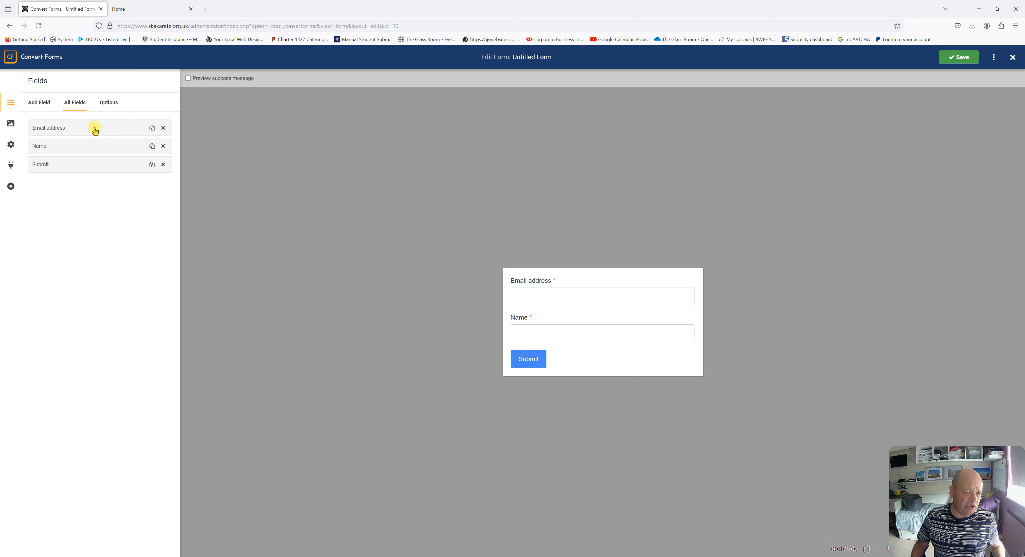
Drag Name above Email address and bring up the Add Field list of field types
left_click_drag(95, 131, 95, 148)
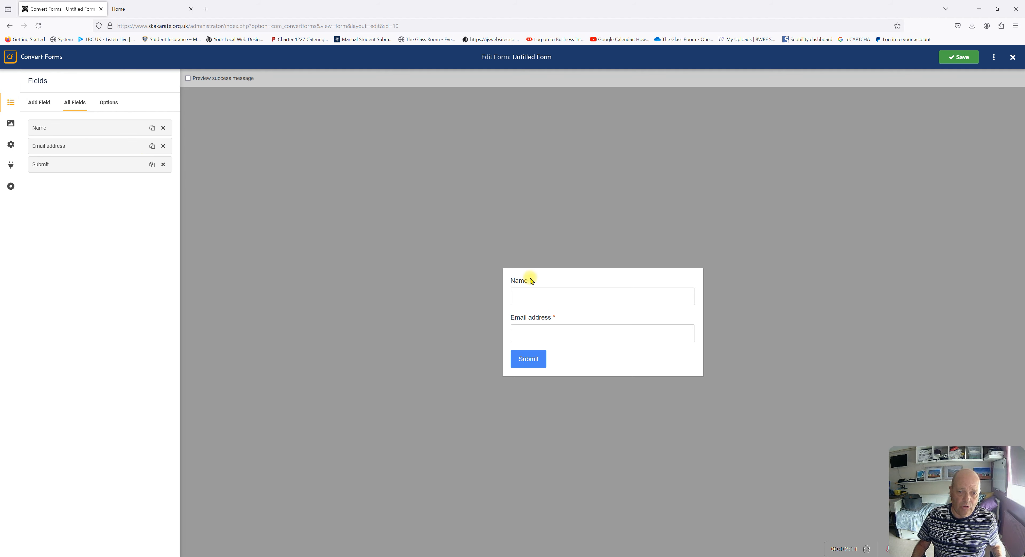
left_click(39, 102)
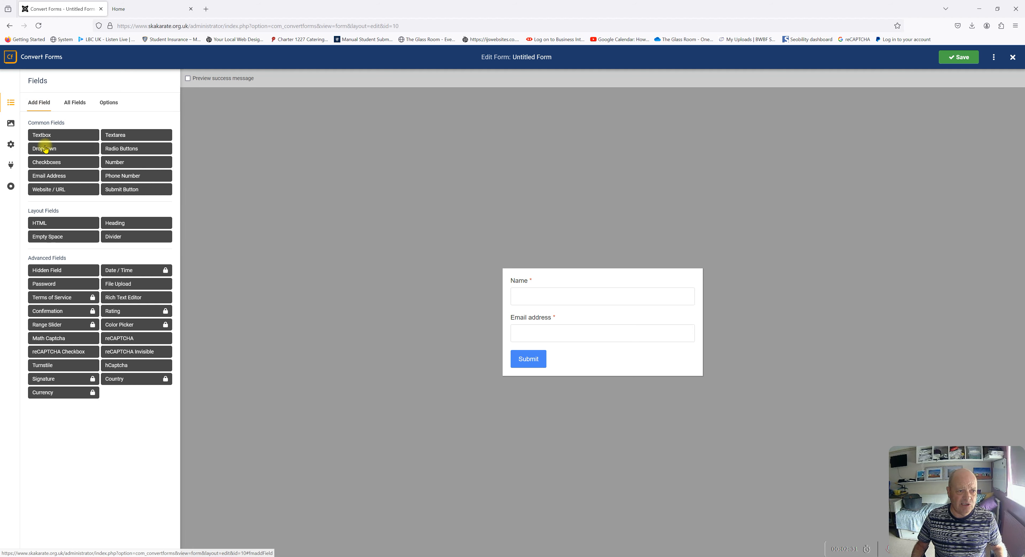
Add a Textbox with field name and label 'Phone', save, and return to Add Field
left_click(42, 135)
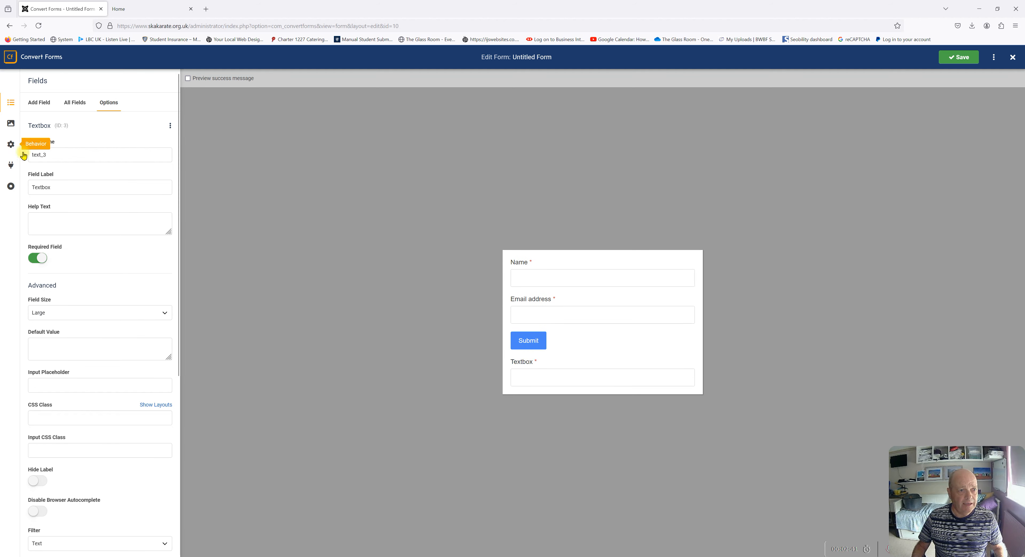
left_click_drag(57, 155, 20, 153)
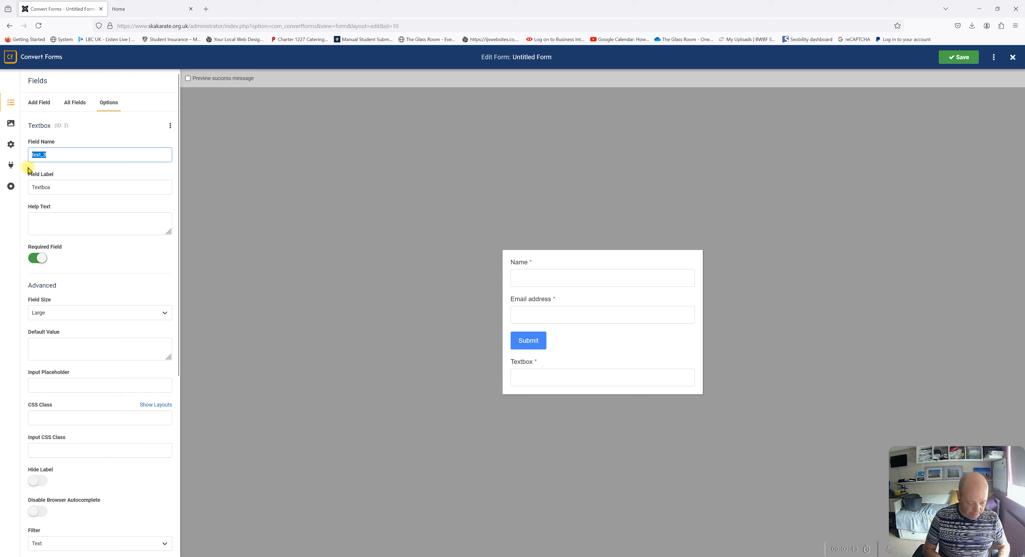
type("Phone")
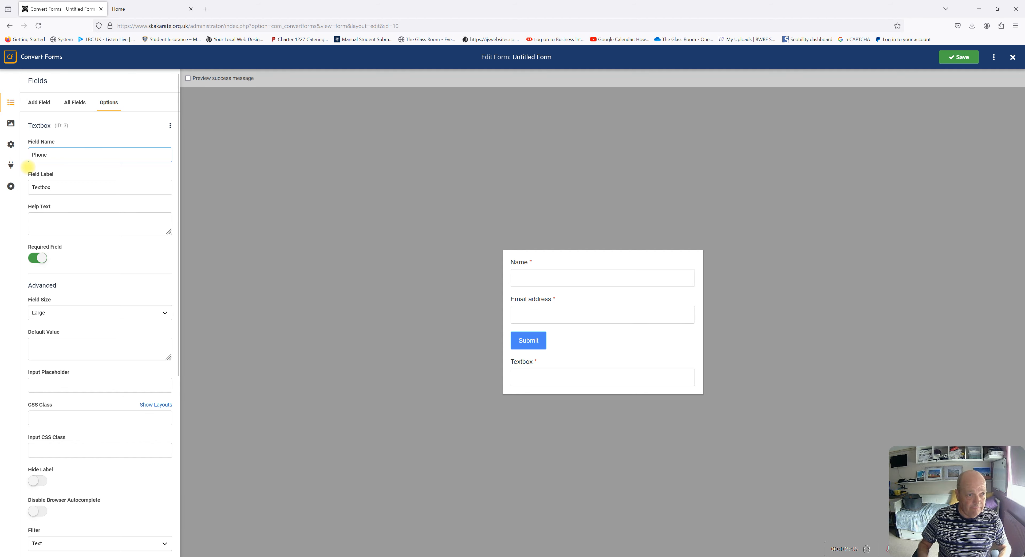
double_click(34, 186)
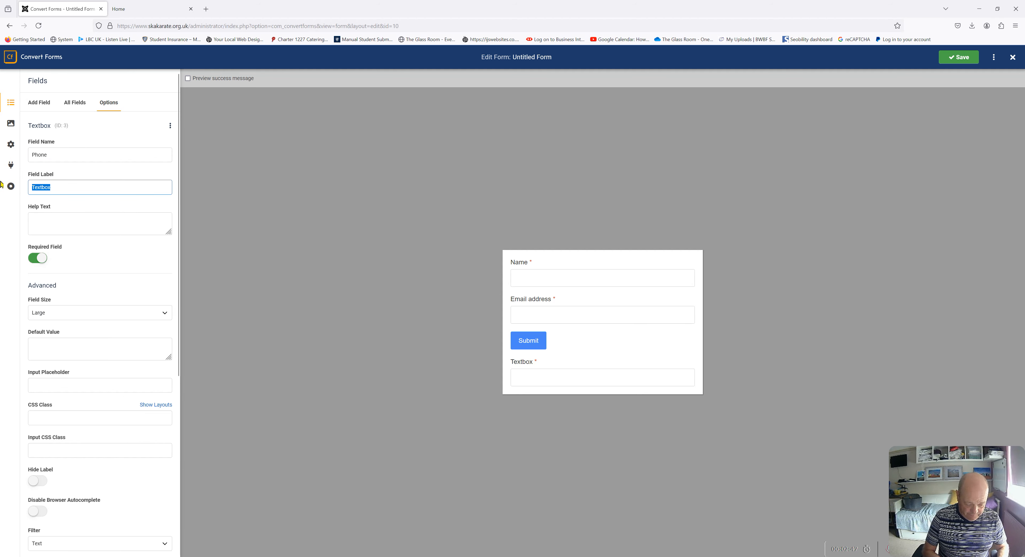
type("Phone")
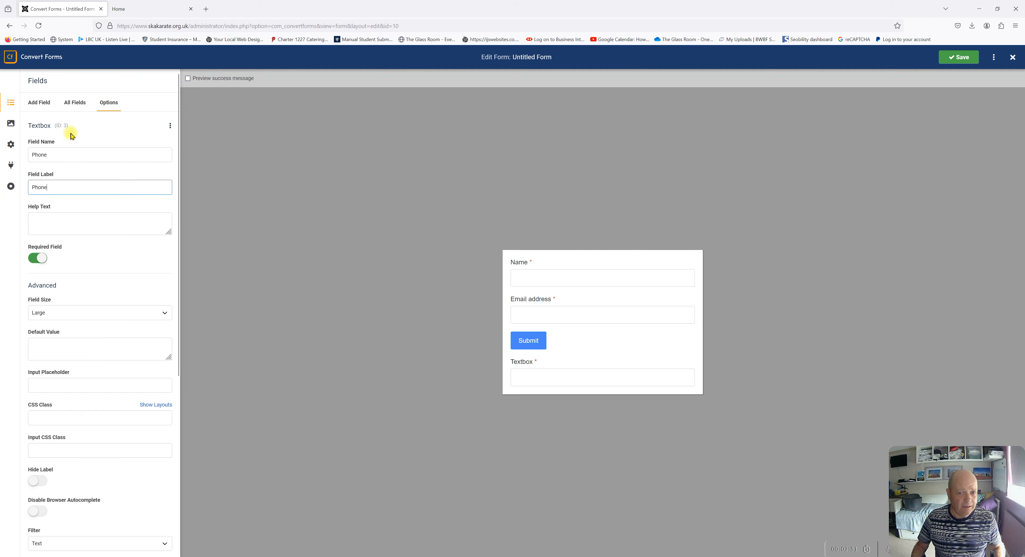
left_click(962, 63)
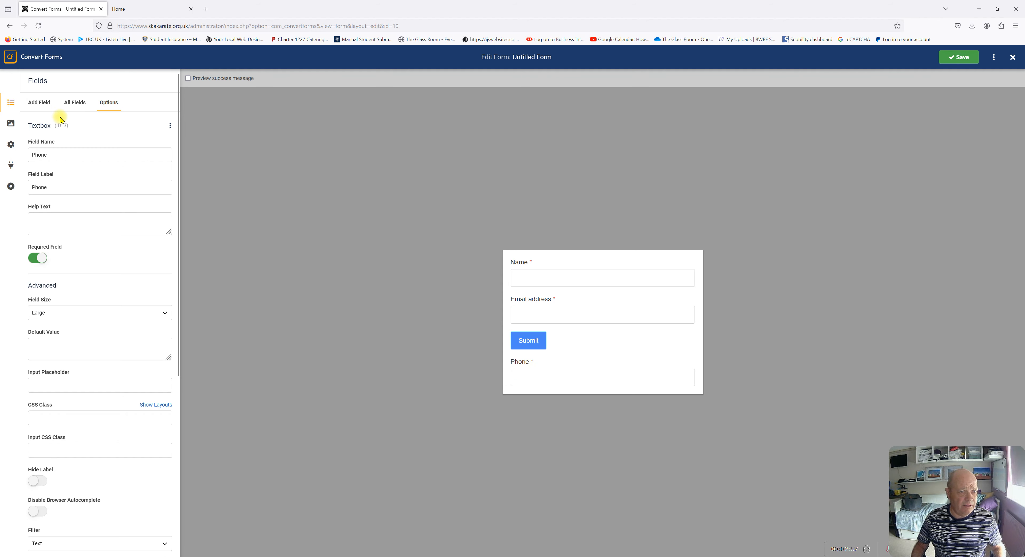
left_click(39, 102)
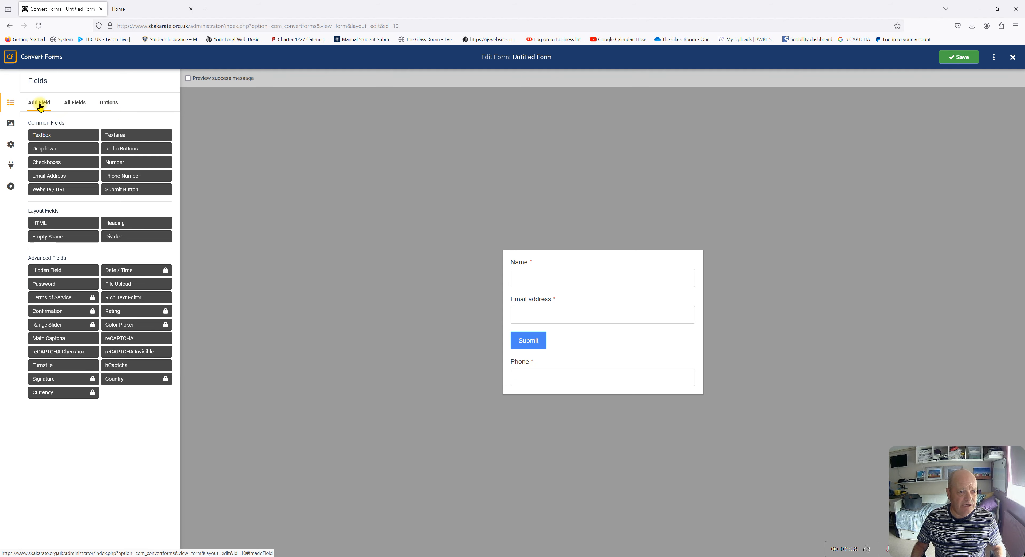
Add a Textarea and set its field name and label to 'How can I help'
left_click(123, 137)
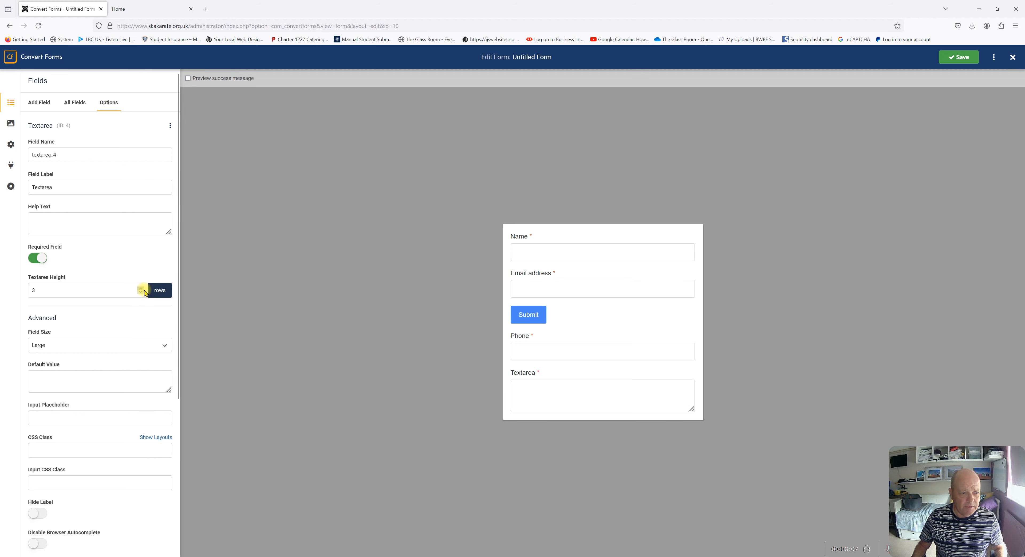
double_click(60, 155)
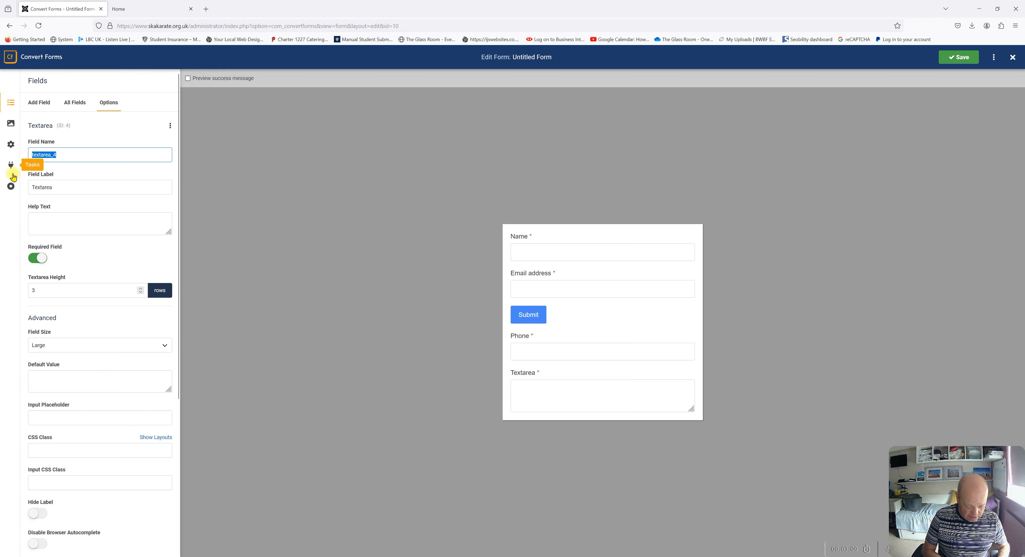
type("How ca")
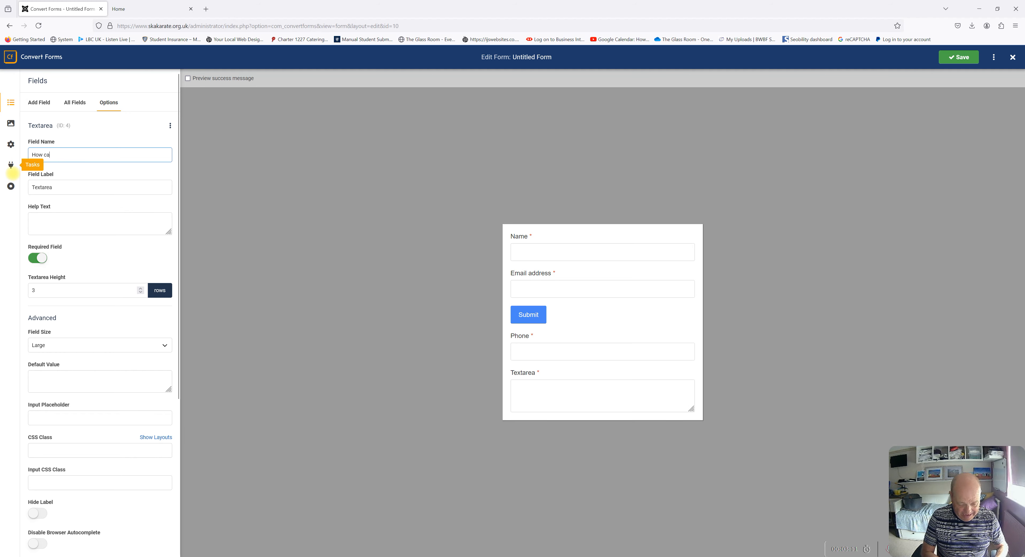
type("n I help")
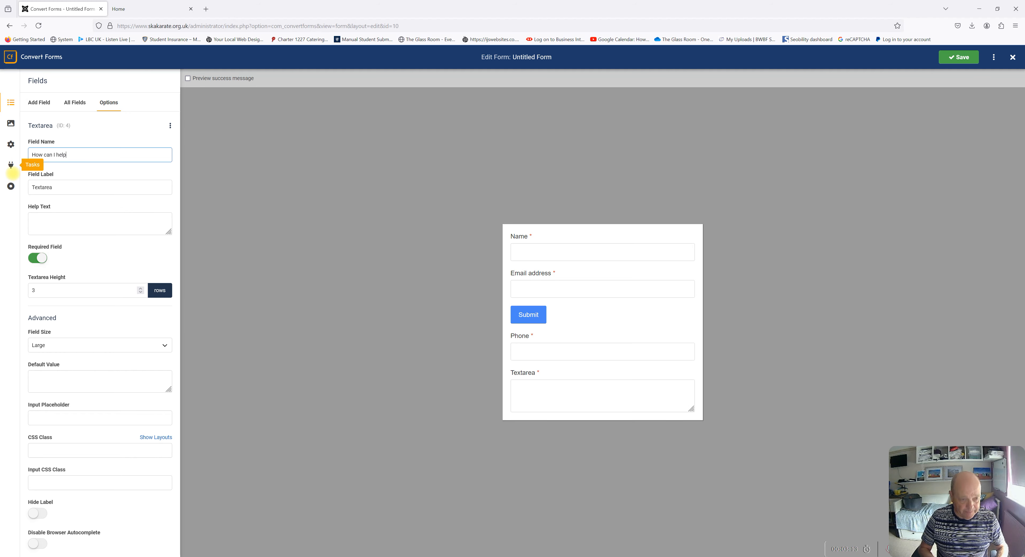
key("Tab")
double_click(79, 155)
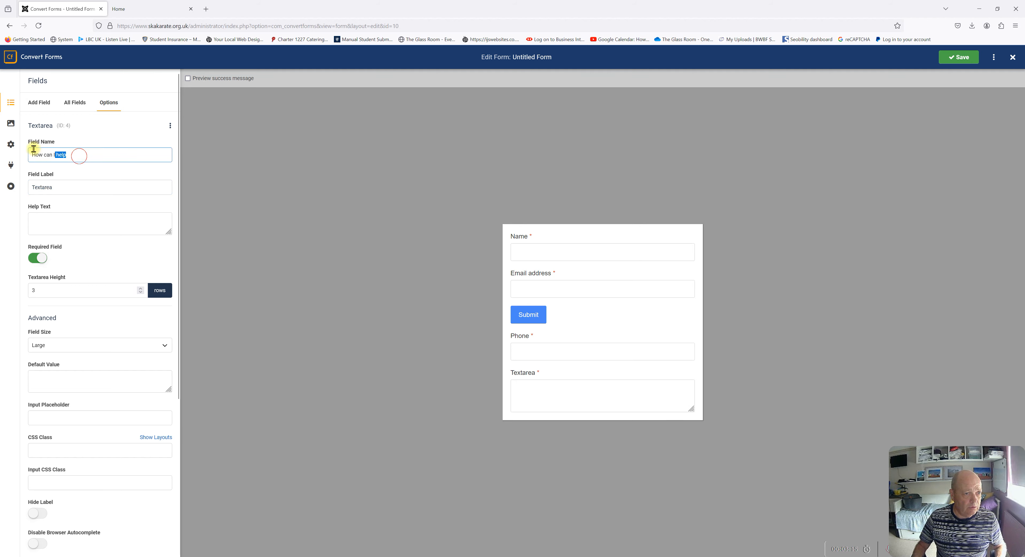
left_click_drag(34, 149, 32, 153)
right_click(44, 156)
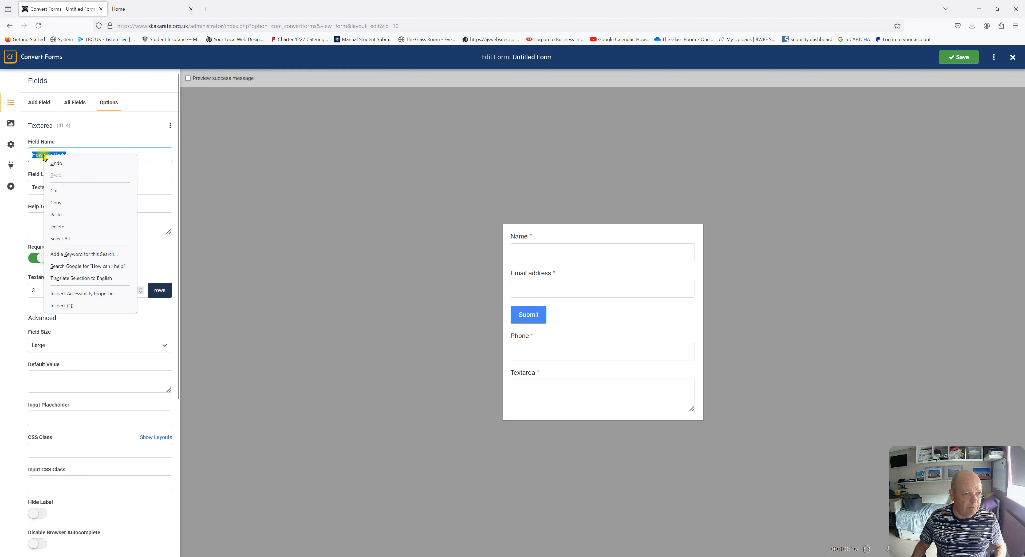
left_click(61, 206)
left_click_drag(68, 191, 32, 184)
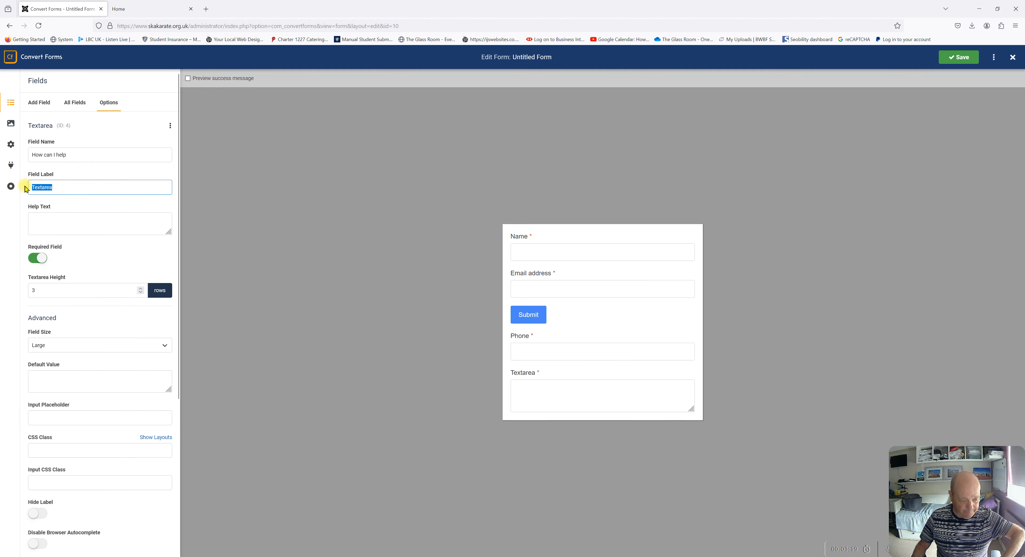
key("ctrl+v")
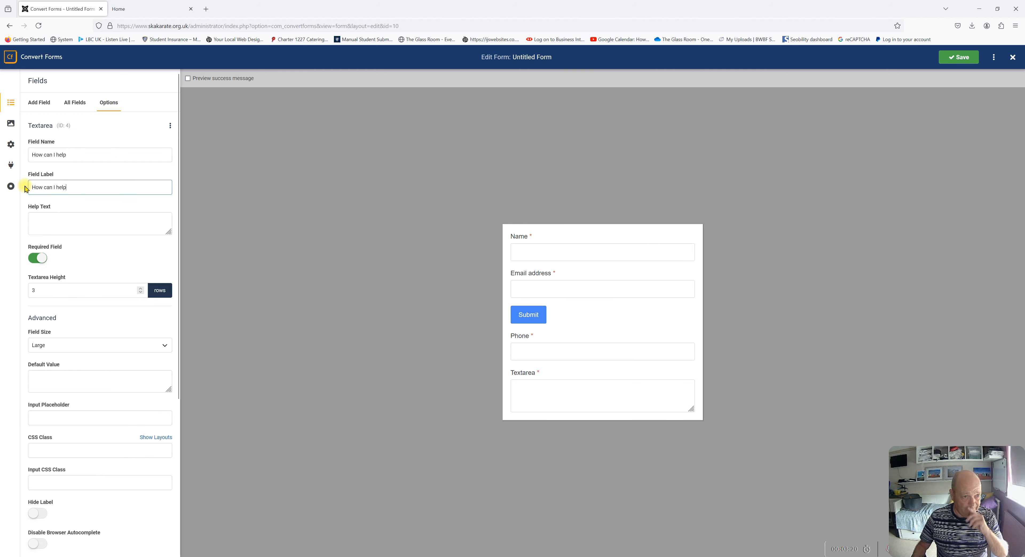
Keep the textarea required, raise its height to 5 rows, and save
left_click(34, 259)
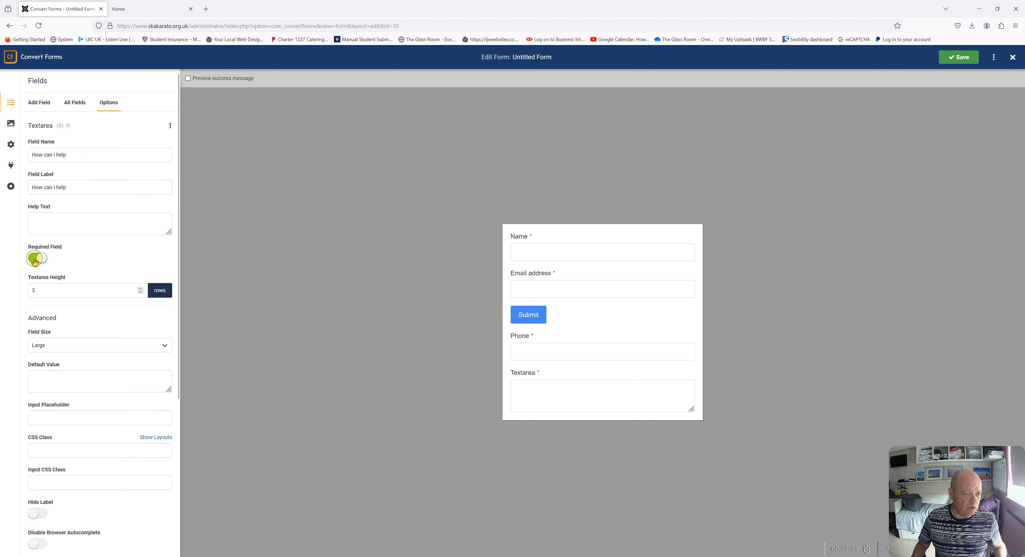
left_click(37, 259)
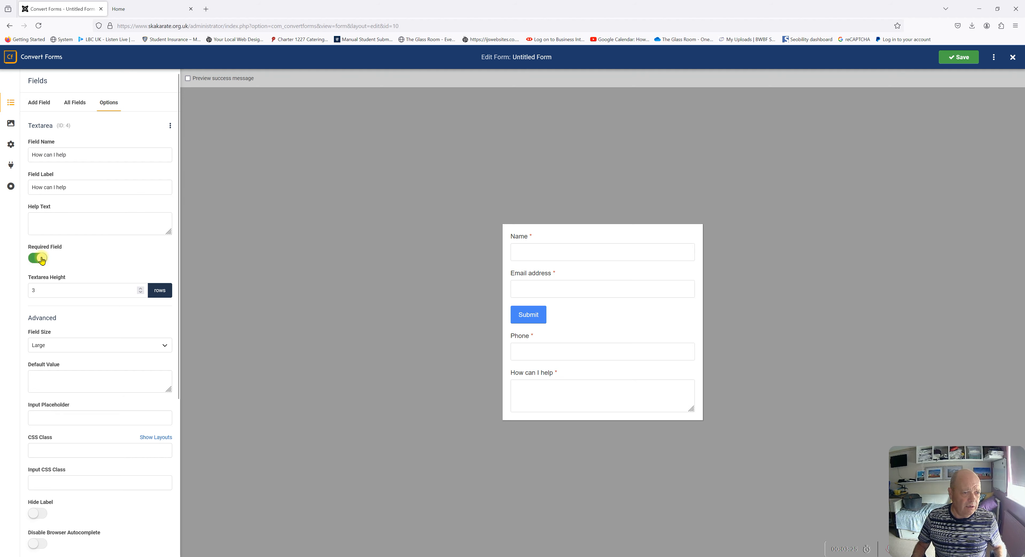
left_click(37, 259)
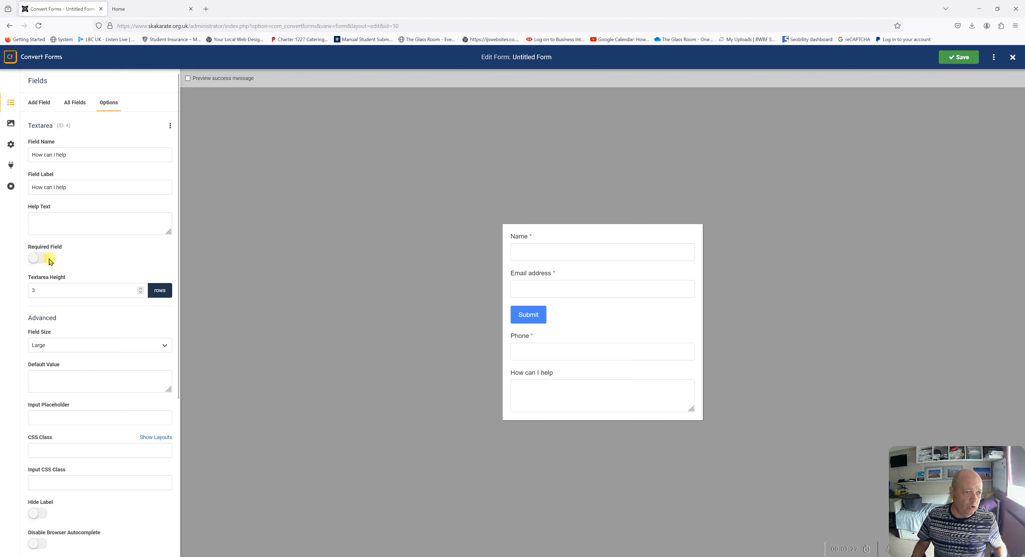
left_click(44, 263)
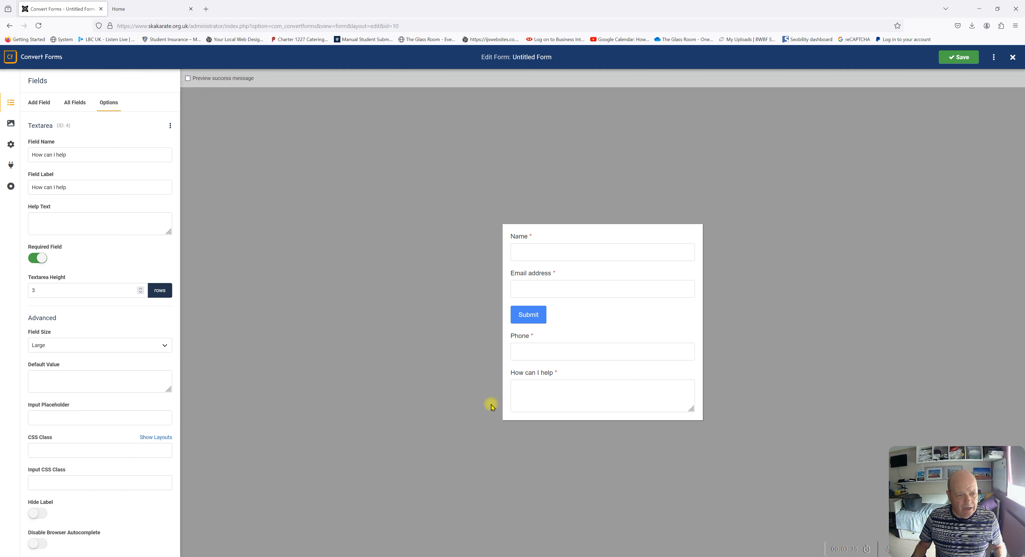
left_click(141, 289)
left_click(140, 289)
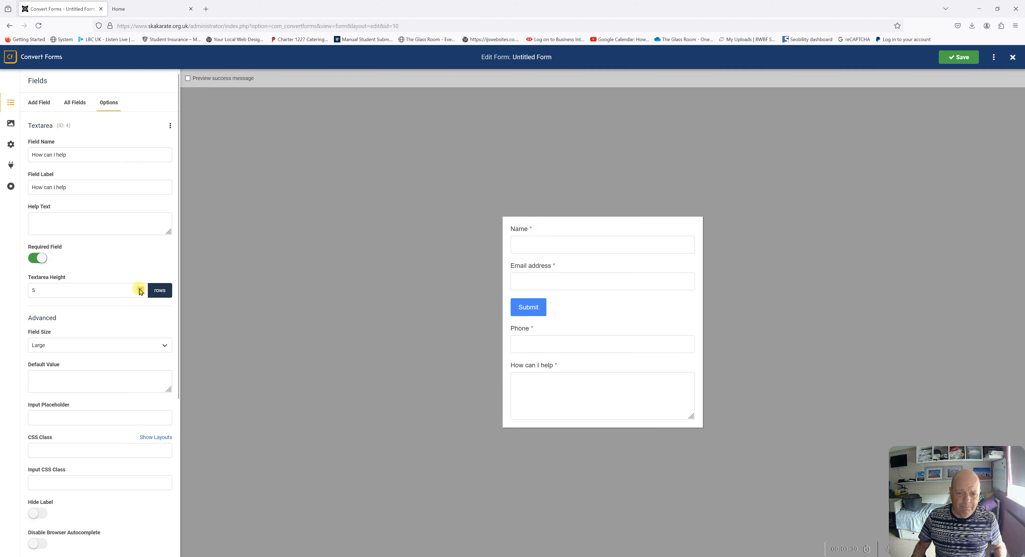
left_click(961, 58)
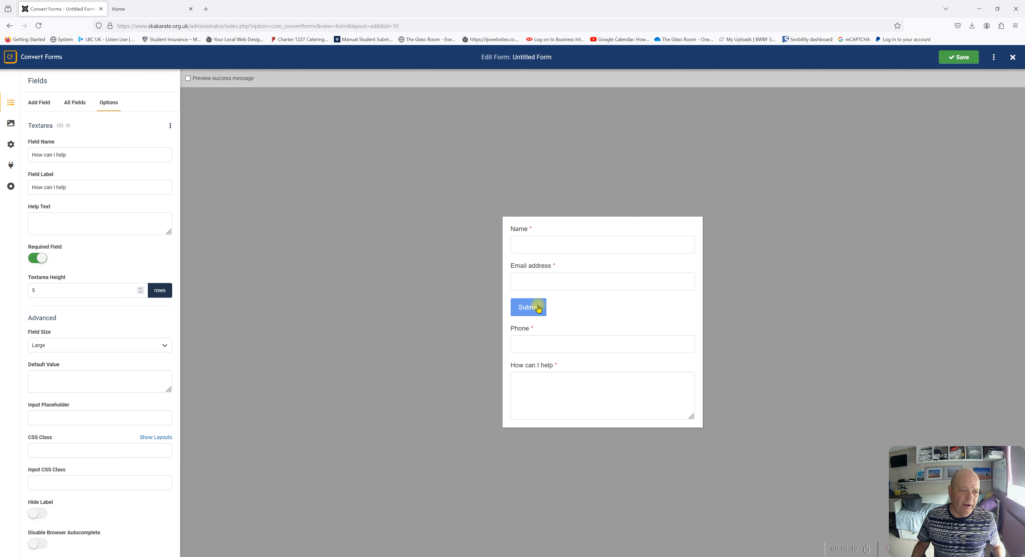
In All Fields, drag Submit below 'How can I help', then open Design settings
left_click(71, 107)
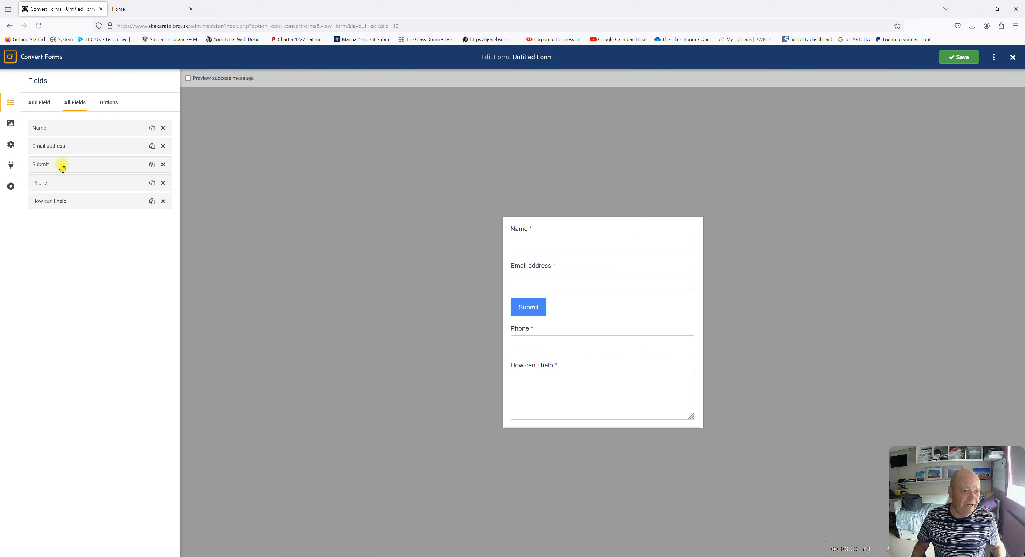
left_click_drag(62, 167, 66, 209)
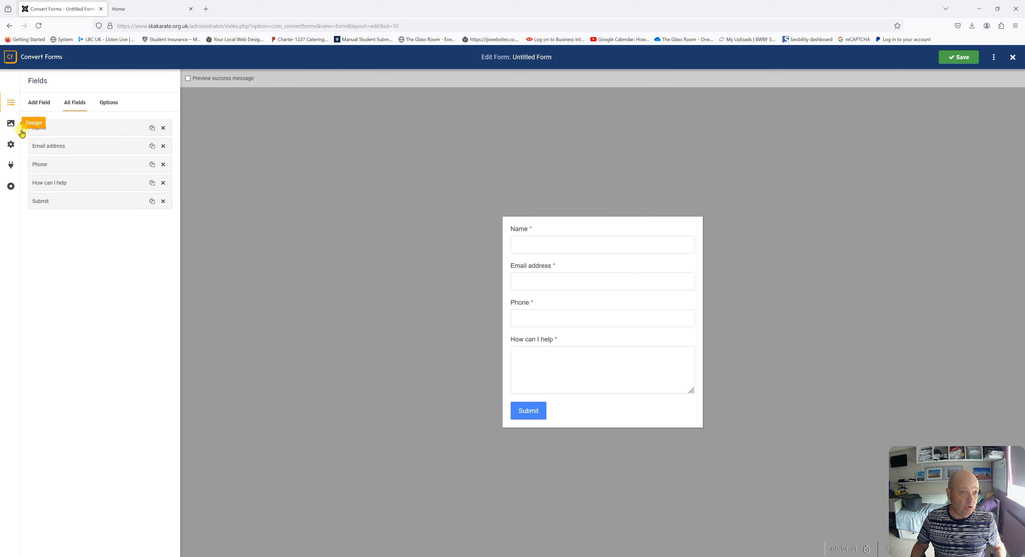
left_click(11, 125)
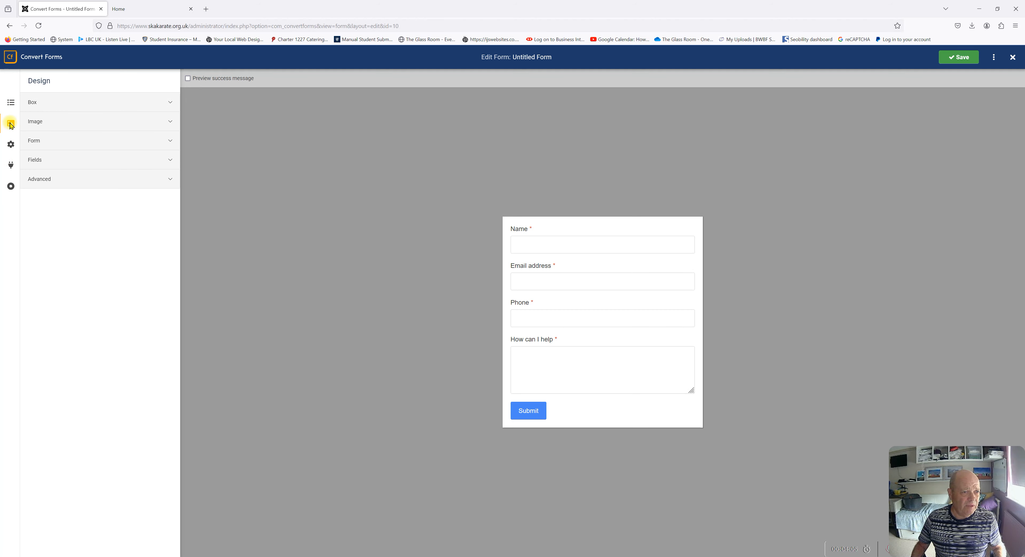
Under Box, rename the form from 'Untitled Form' to 'Contact Form'
left_click(35, 103)
left_click(77, 139)
triple_click(58, 134)
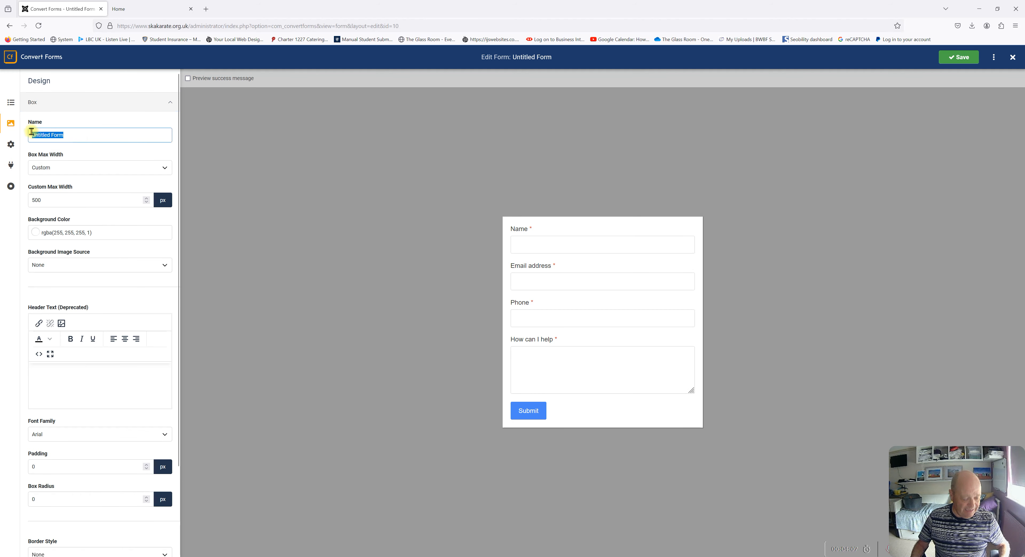
type("Cont")
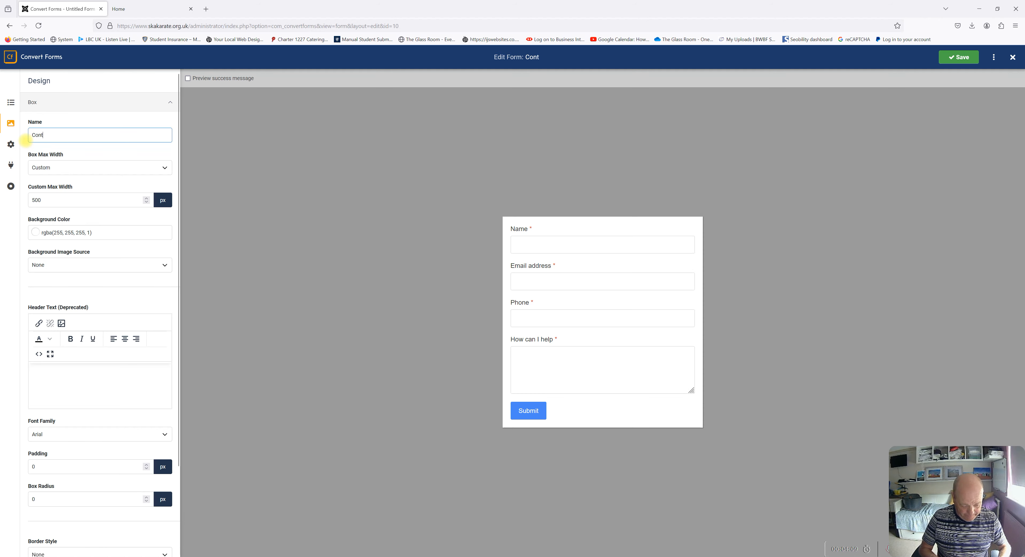
type("act Form")
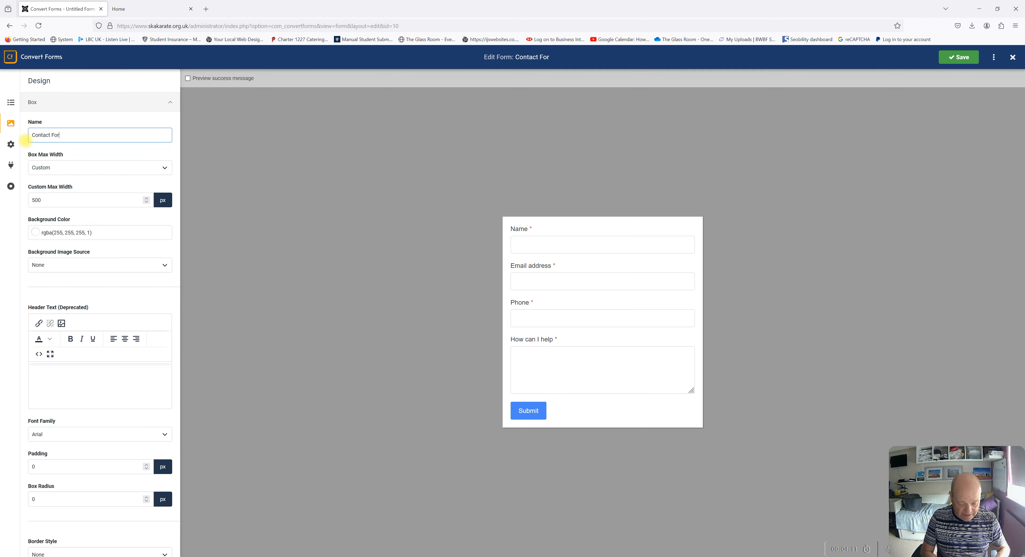
Change Box Max Width from Custom to Auto
left_click(57, 167)
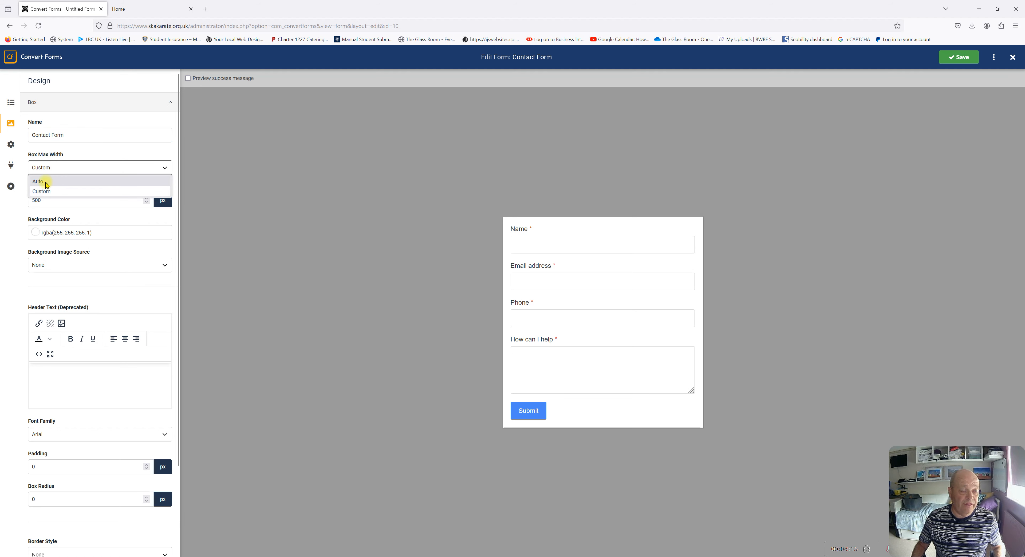
left_click(56, 191)
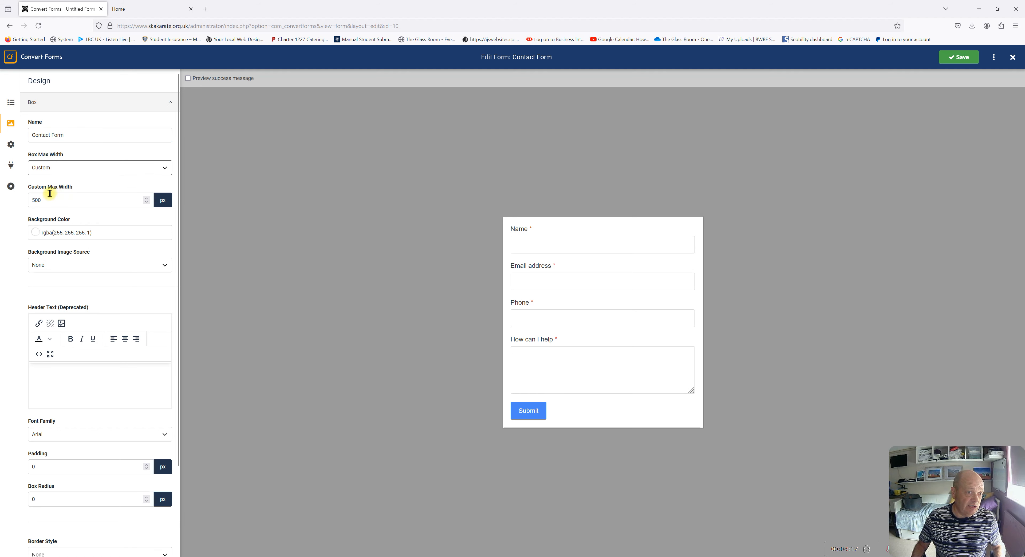
left_click(58, 169)
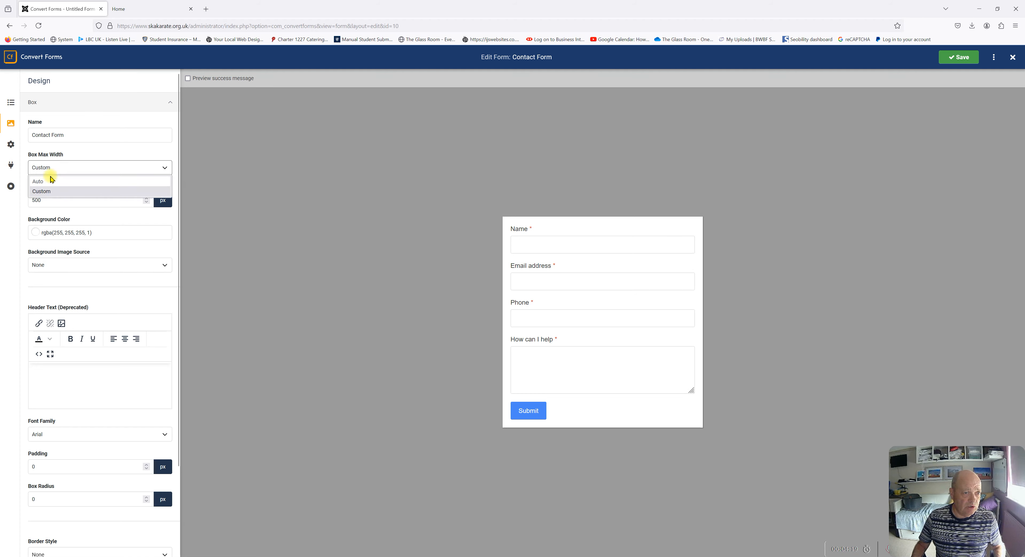
left_click(50, 179)
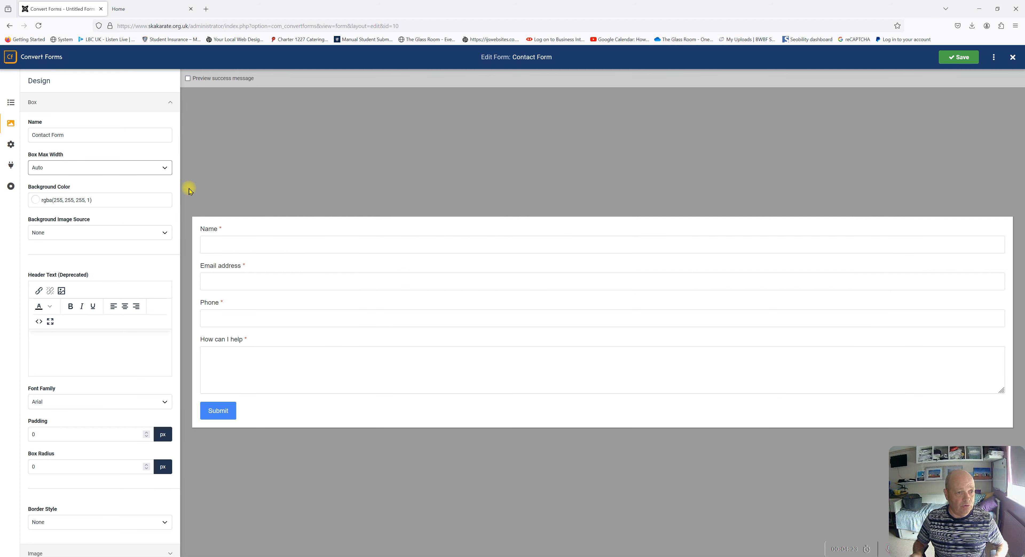
Type the header lines 'Contact us', a phone line, and 'Or by filling in the form below'
left_click(44, 337)
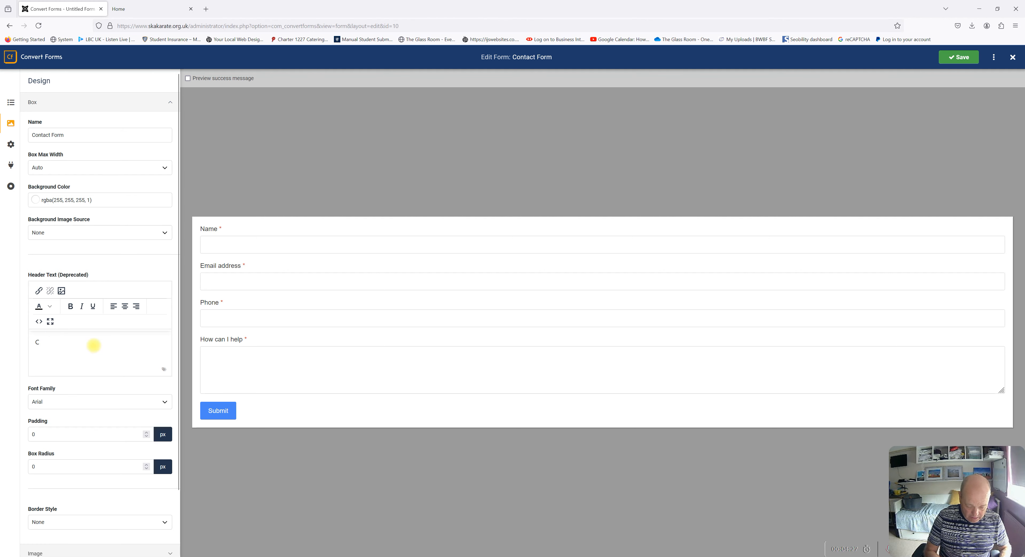
type("Contact us")
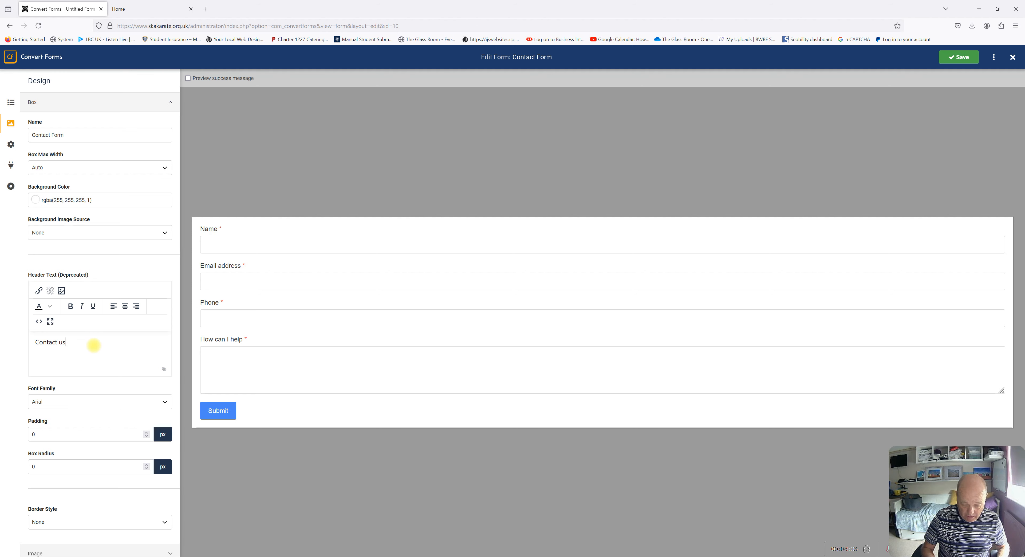
key("Return")
key("Return")
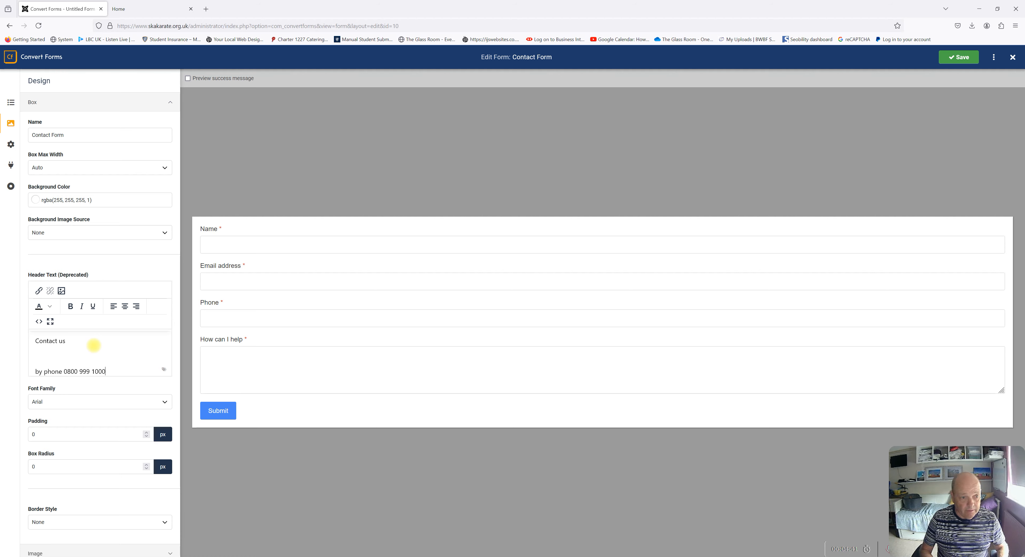
key("Return")
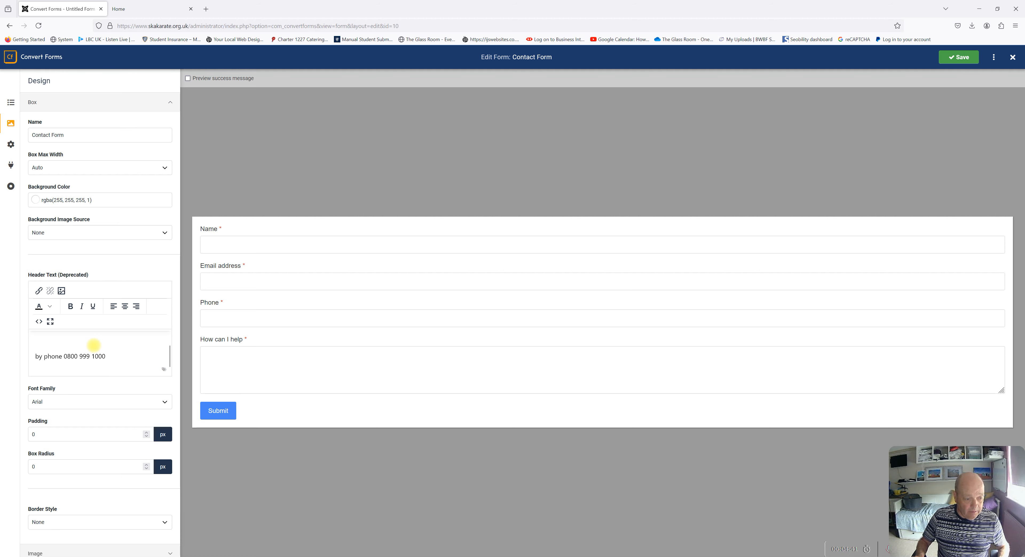
type("Or b")
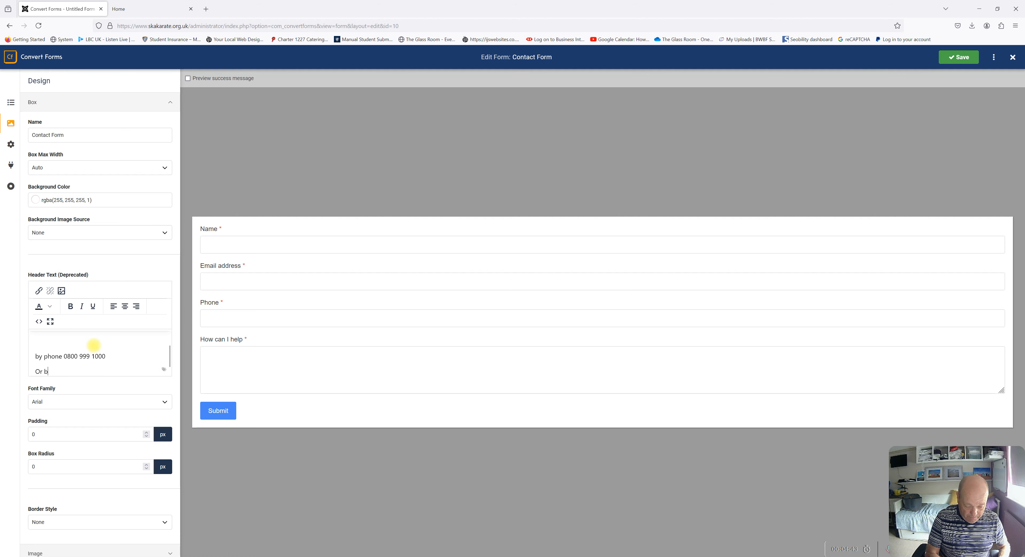
type("y filling in the form below")
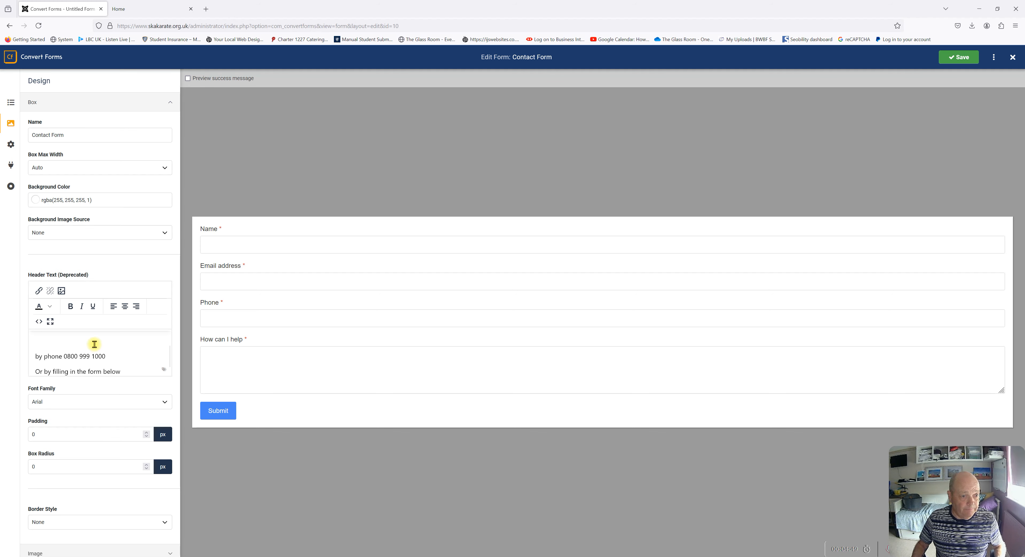
Remove the blank line under 'Contact us', make it bold, and save
scroll(76, 354, "up", 2)
left_click(76, 344)
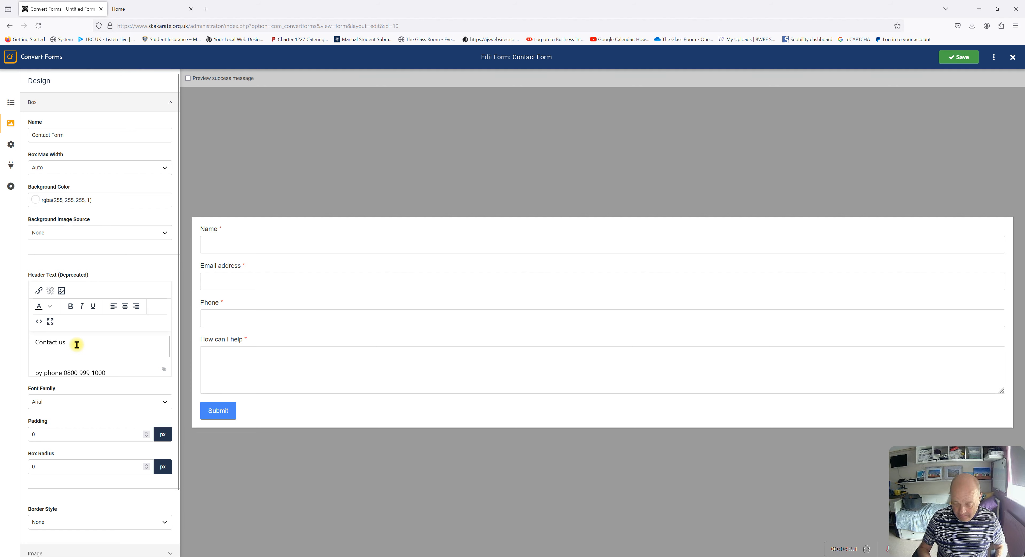
key("Delete")
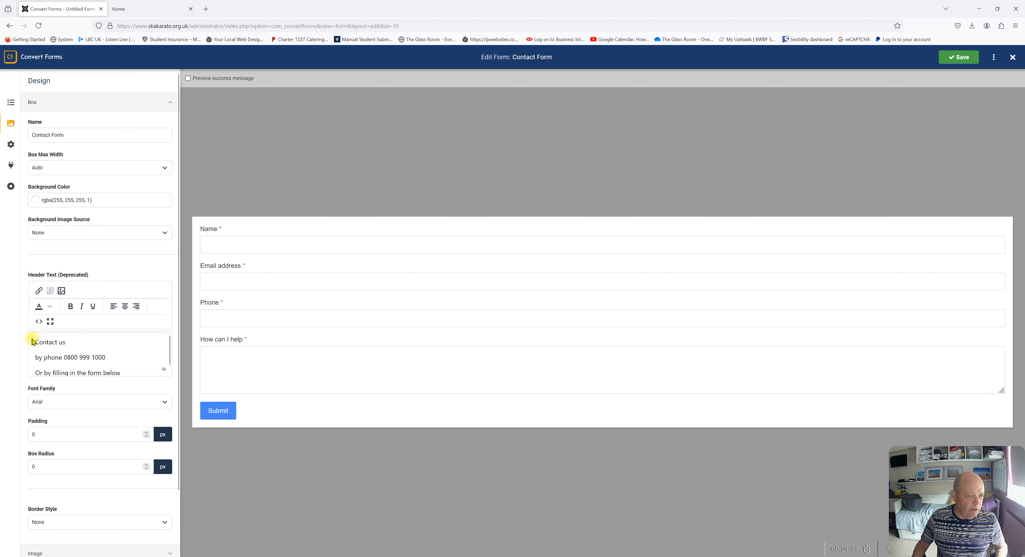
left_click_drag(33, 342, 66, 342)
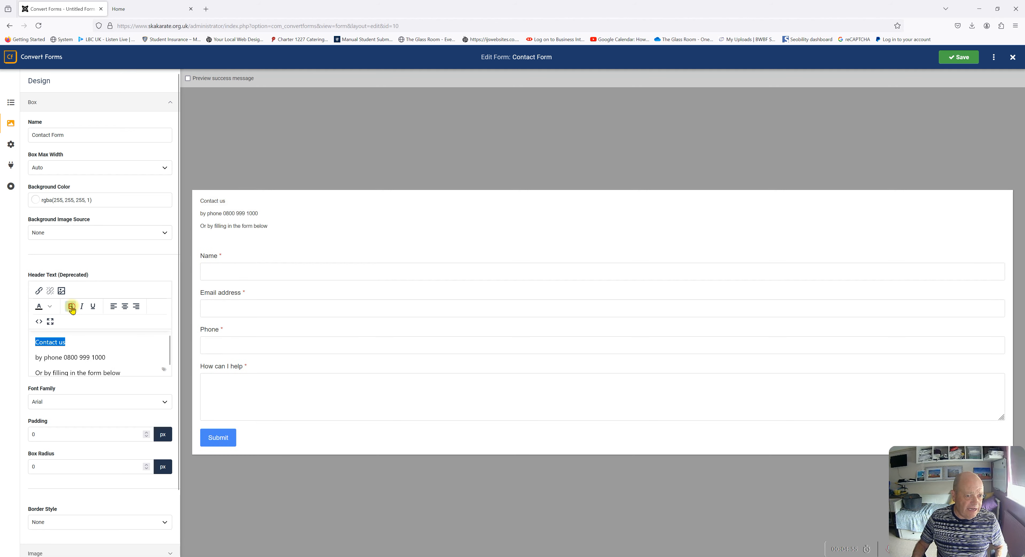
left_click(72, 307)
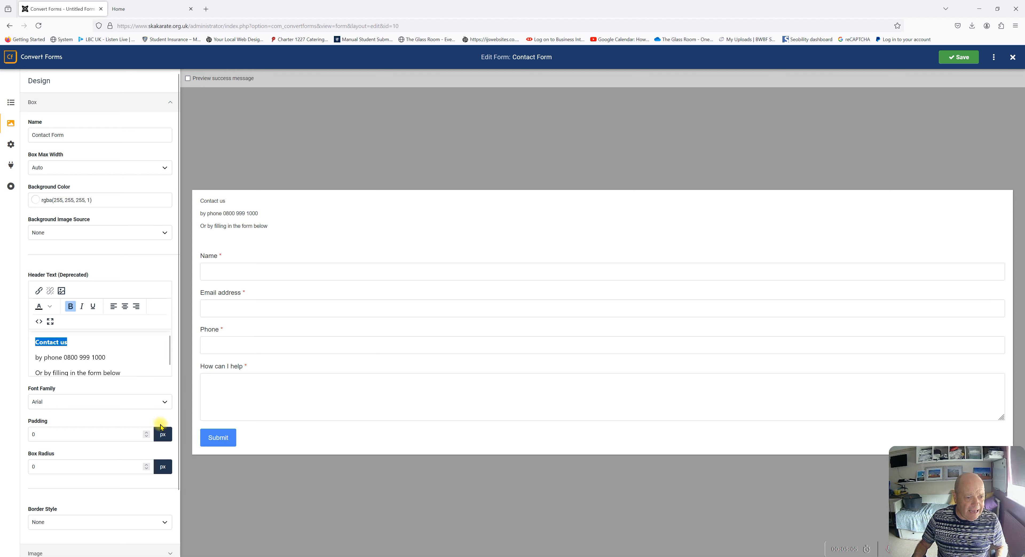
left_click(959, 58)
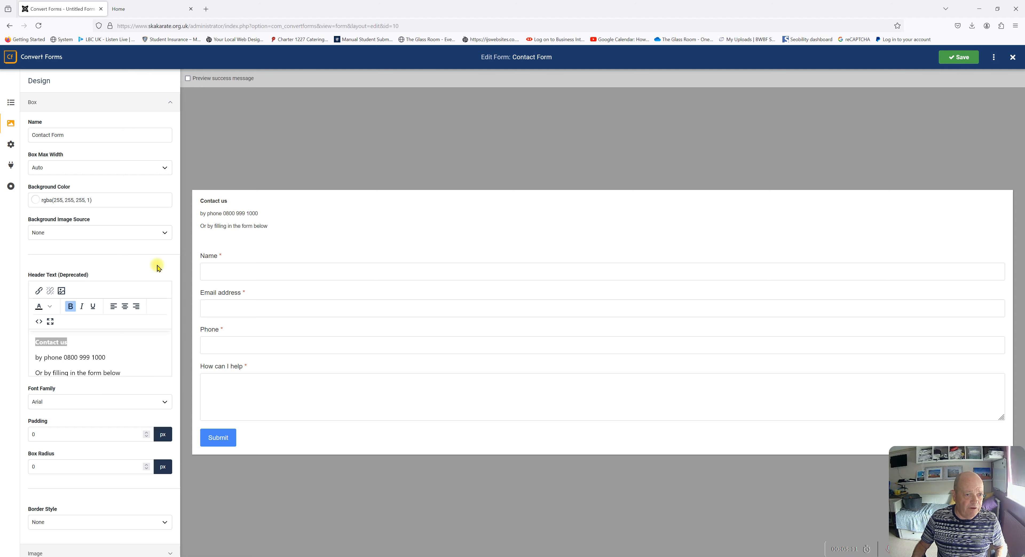
Lowercase the 'O' of 'Or' on the last header line and save
left_click(39, 374)
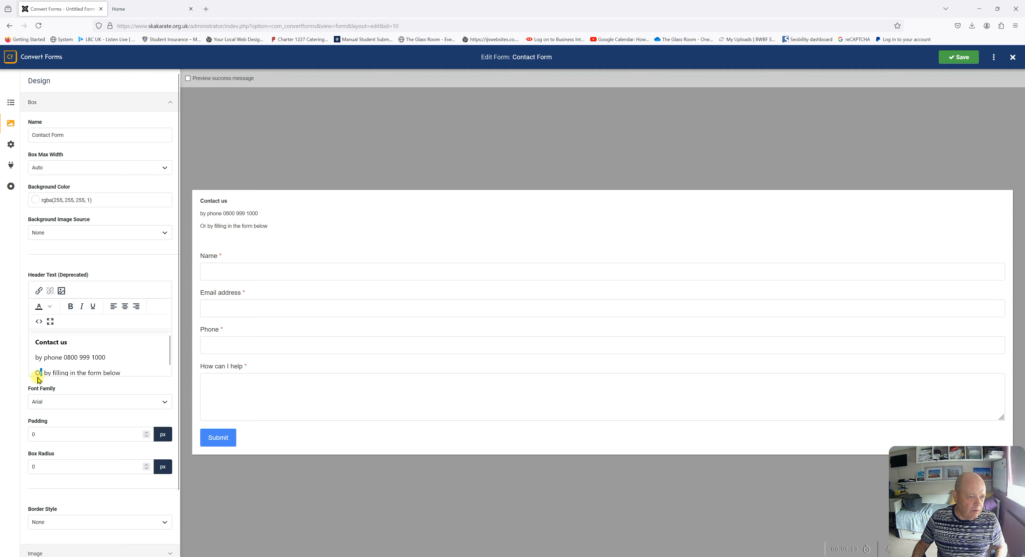
left_click_drag(40, 373, 31, 375)
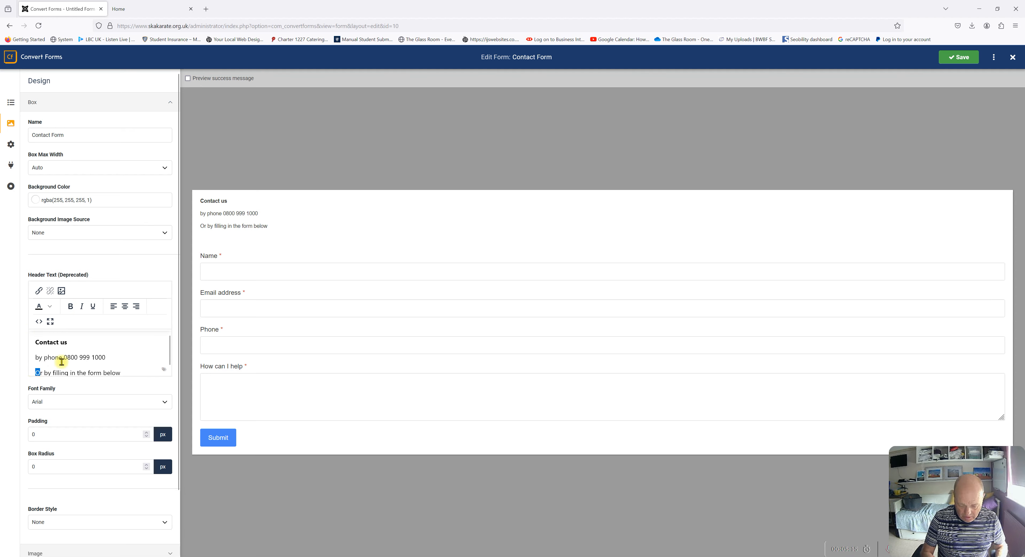
type("o")
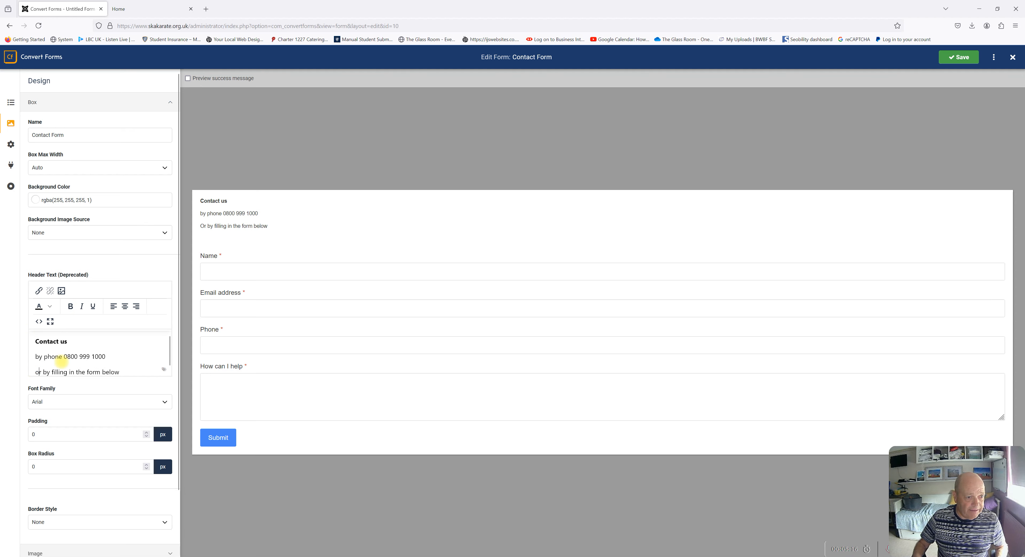
left_click(957, 57)
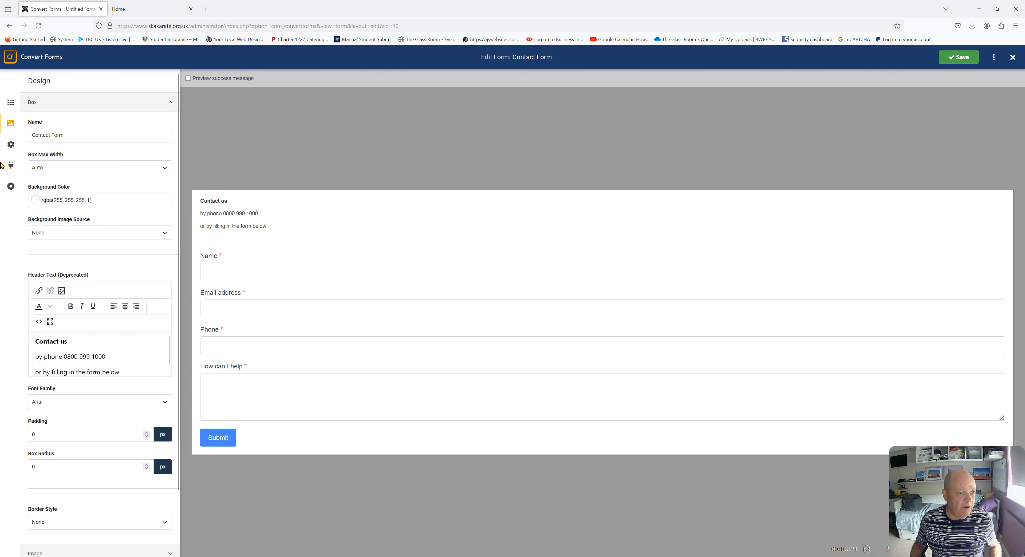
Open the form's Submission settings and preview the success message
scroll(76, 257, "down", 2)
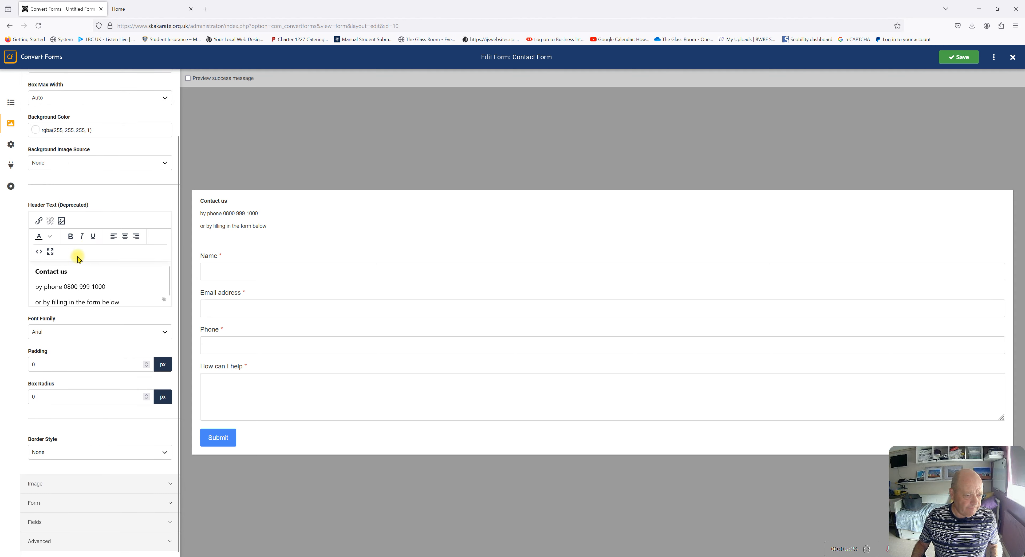
left_click(10, 187)
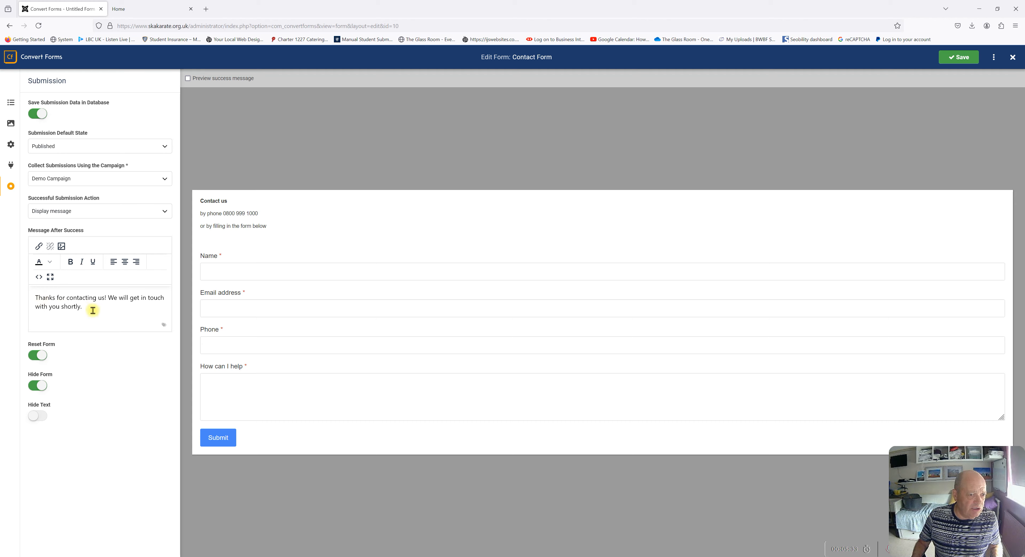
left_click(187, 79)
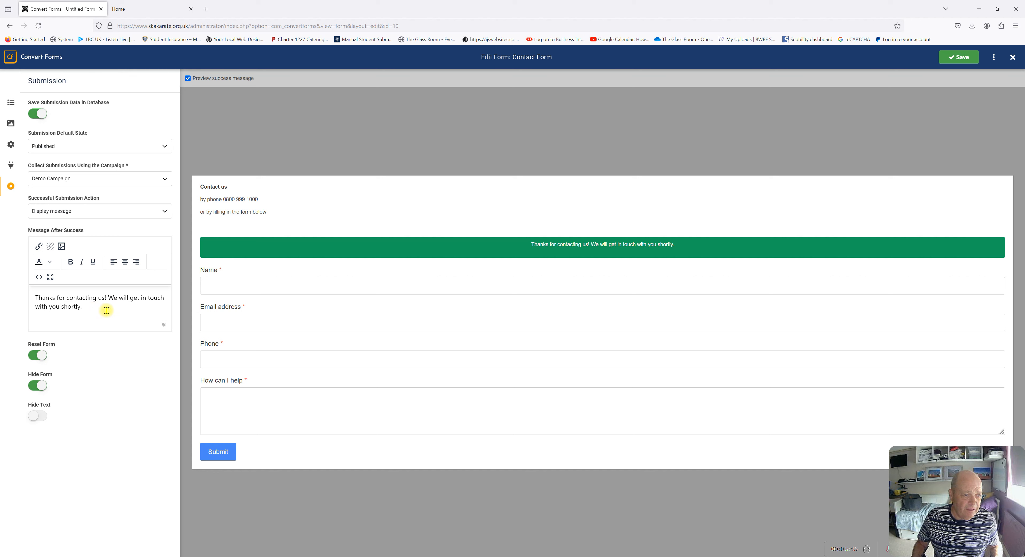
Reword the success message to start with 'I' and end 'as soon as possible.', turn Hide Form off, and save
double_click(115, 298)
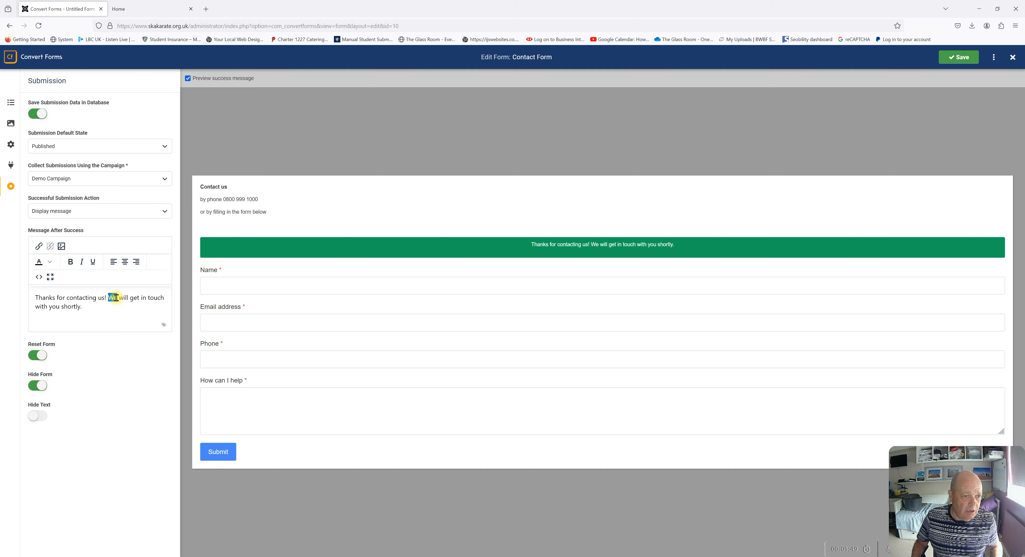
type("I")
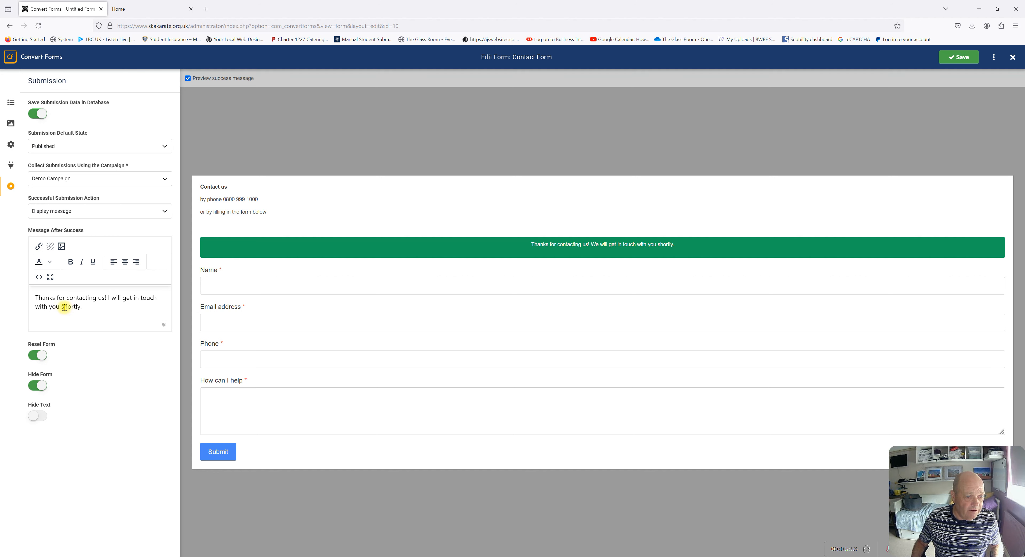
left_click_drag(62, 307, 83, 306)
type("a")
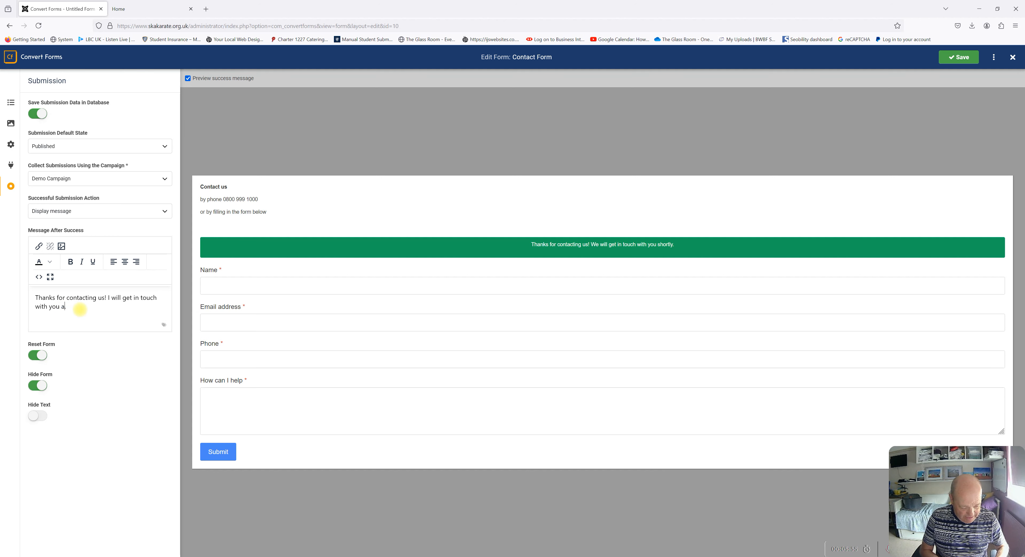
type("s soon as possible.")
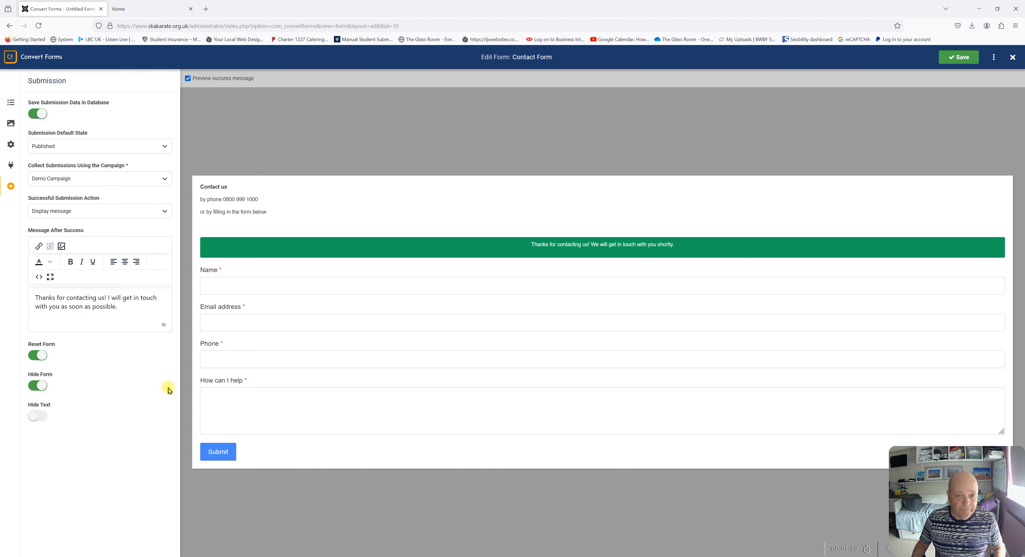
left_click(963, 65)
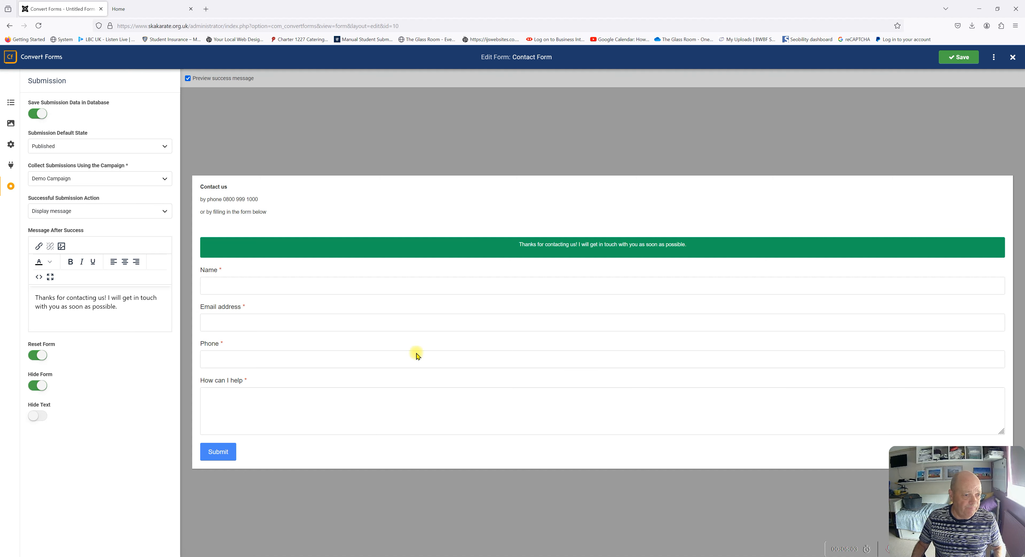
left_click(31, 387)
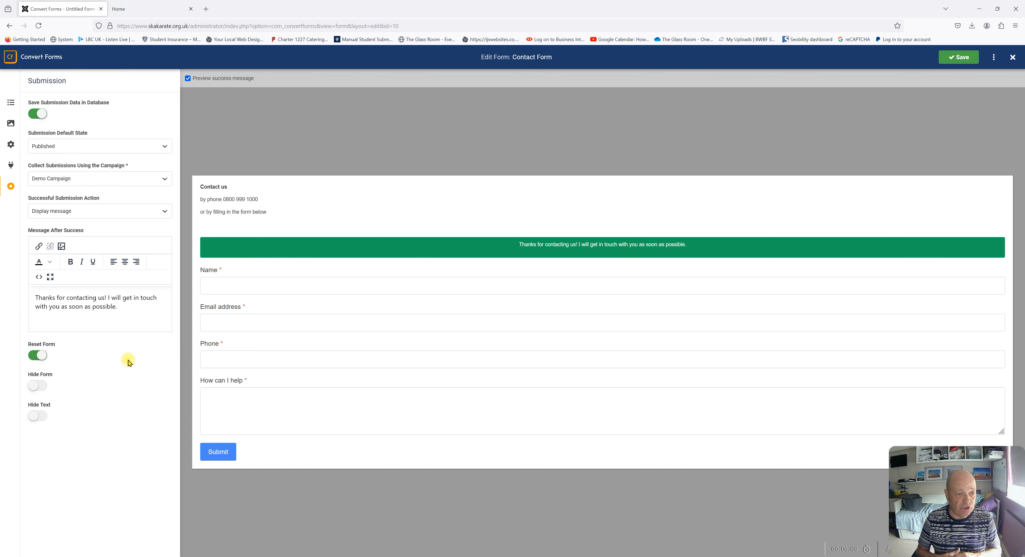
left_click(962, 58)
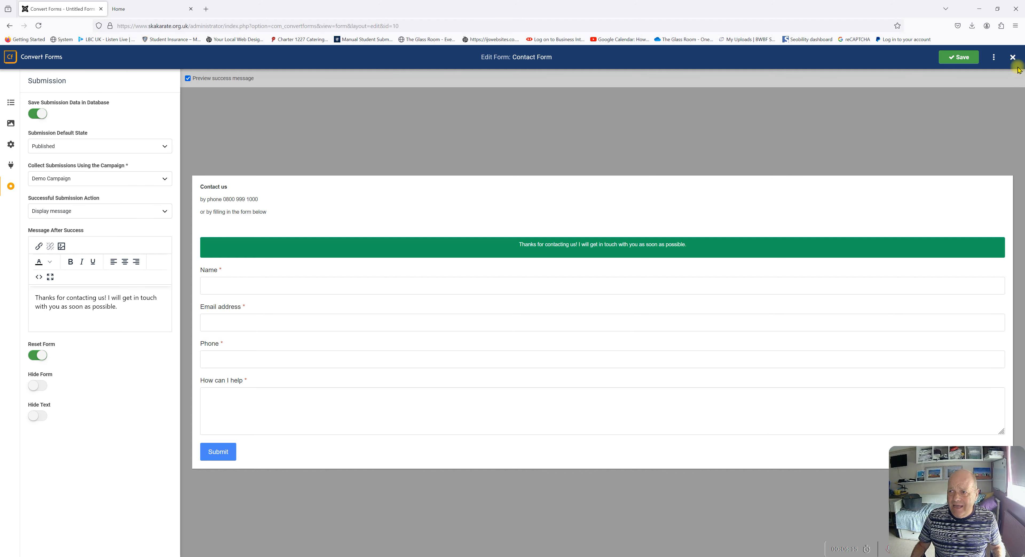
Close the form editor and start a New menu item from Menus > All Menu Items
left_click(1013, 58)
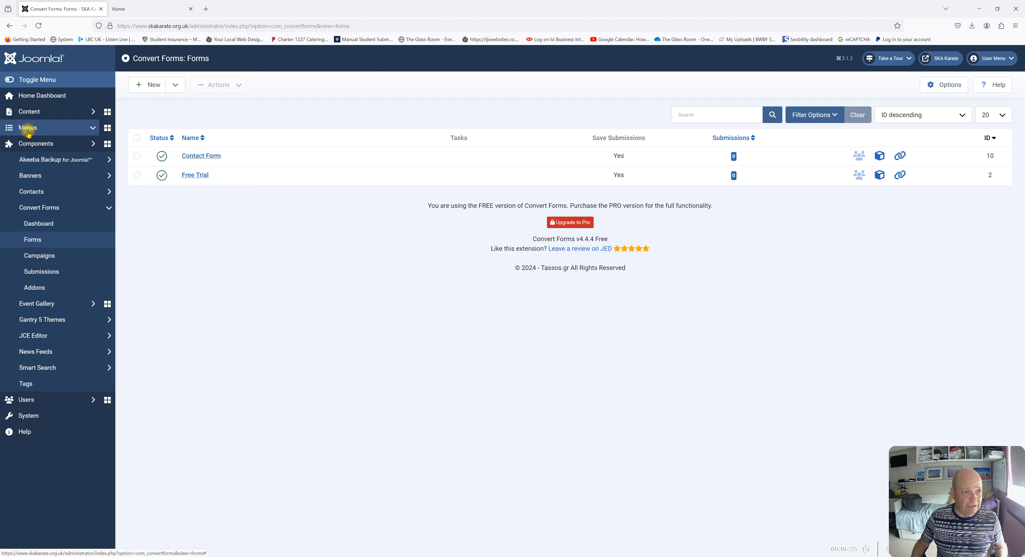
left_click(28, 133)
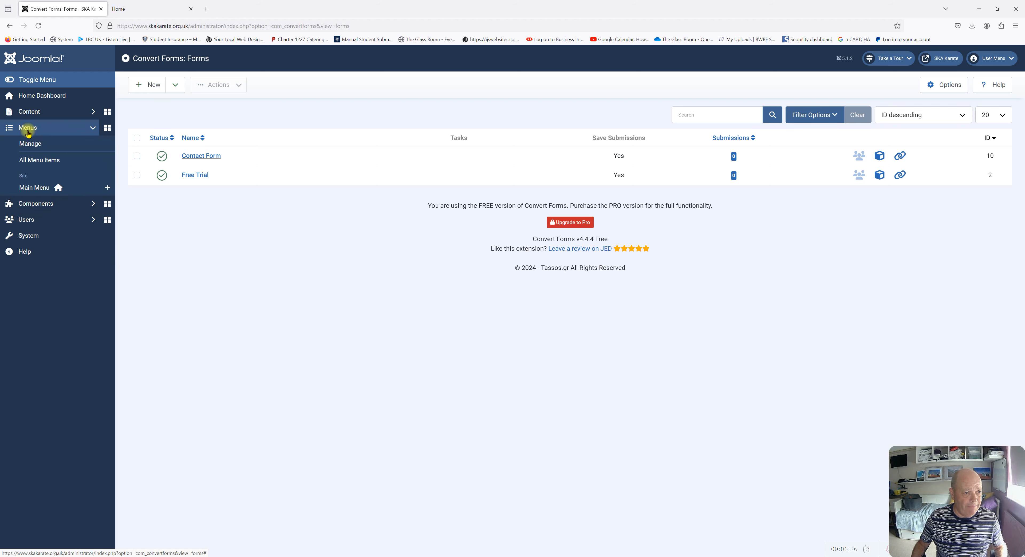
left_click(36, 161)
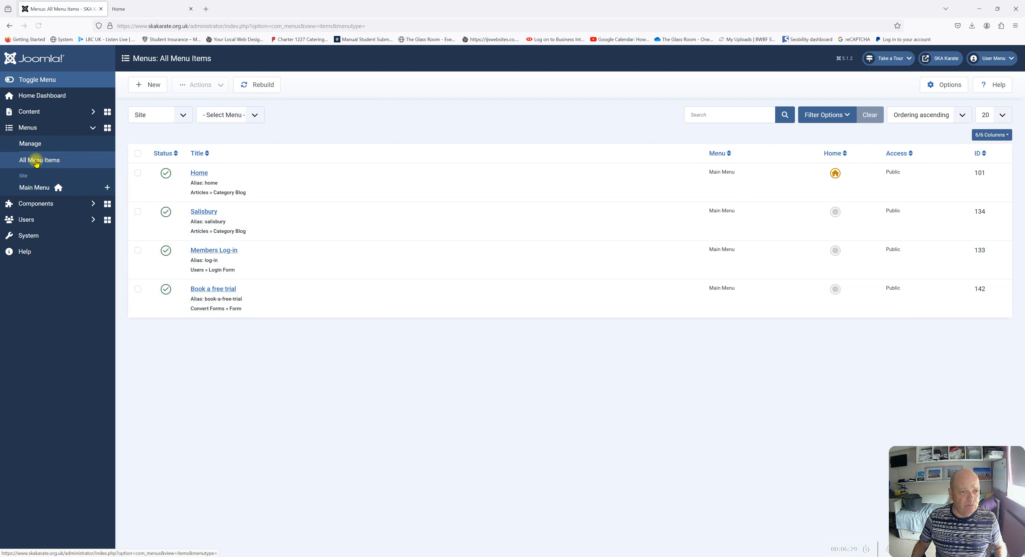
left_click(156, 85)
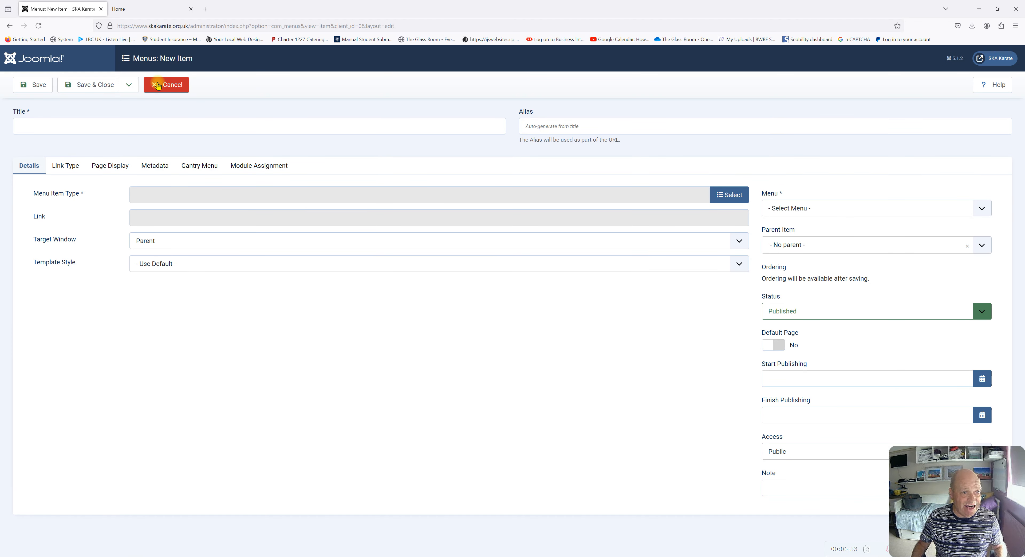
Title the menu item 'Contact form' and set its type to Convert Forms > Form
left_click(106, 128)
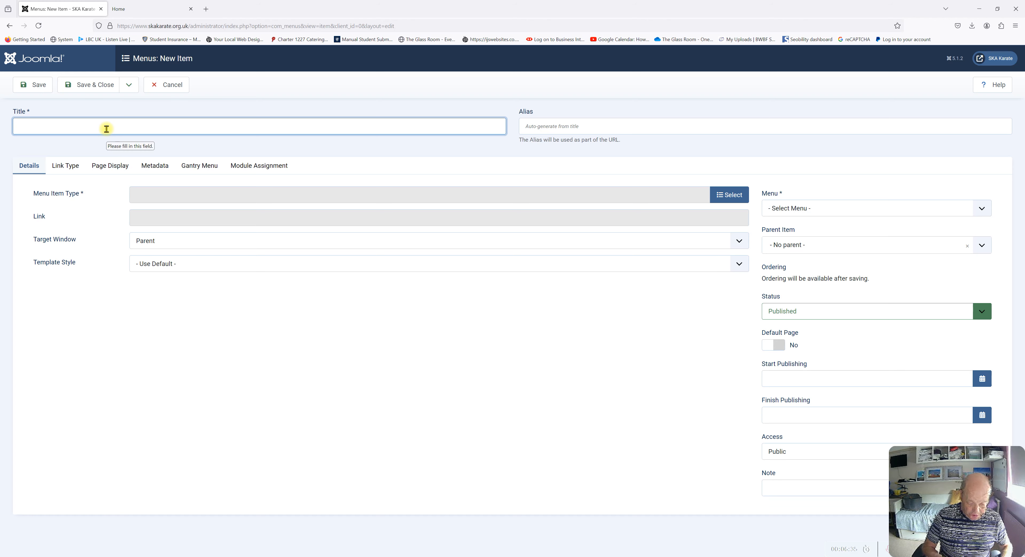
type("Conta")
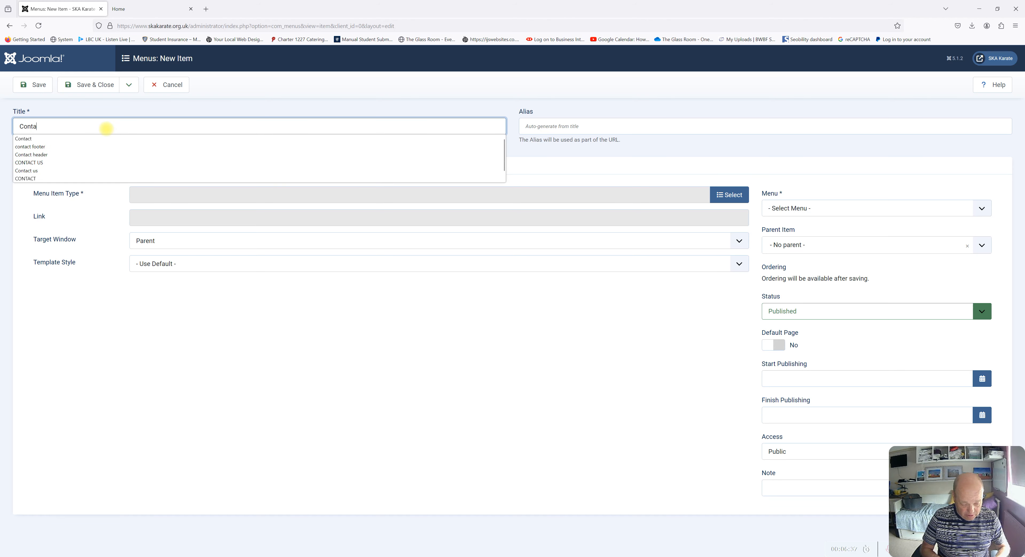
type("ct form")
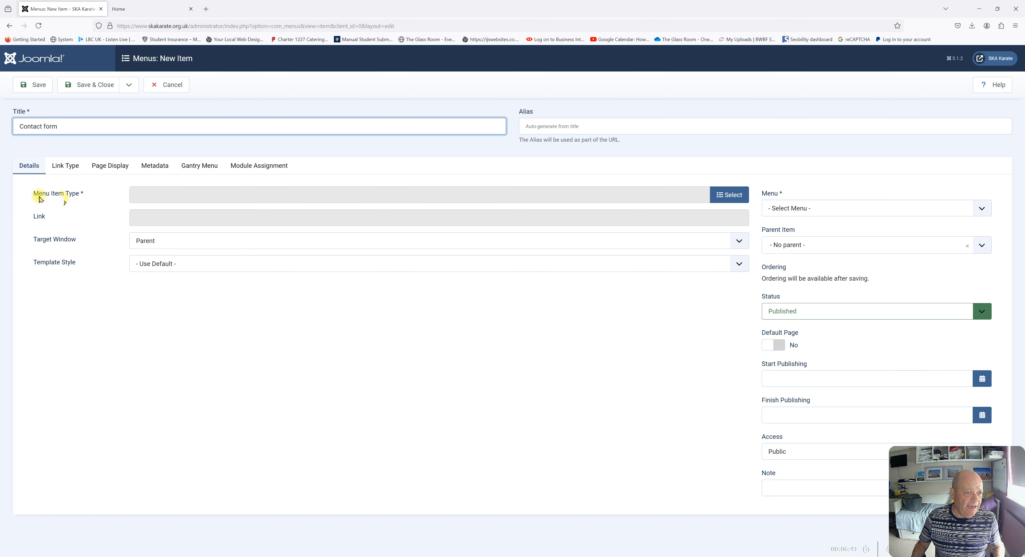
left_click(733, 204)
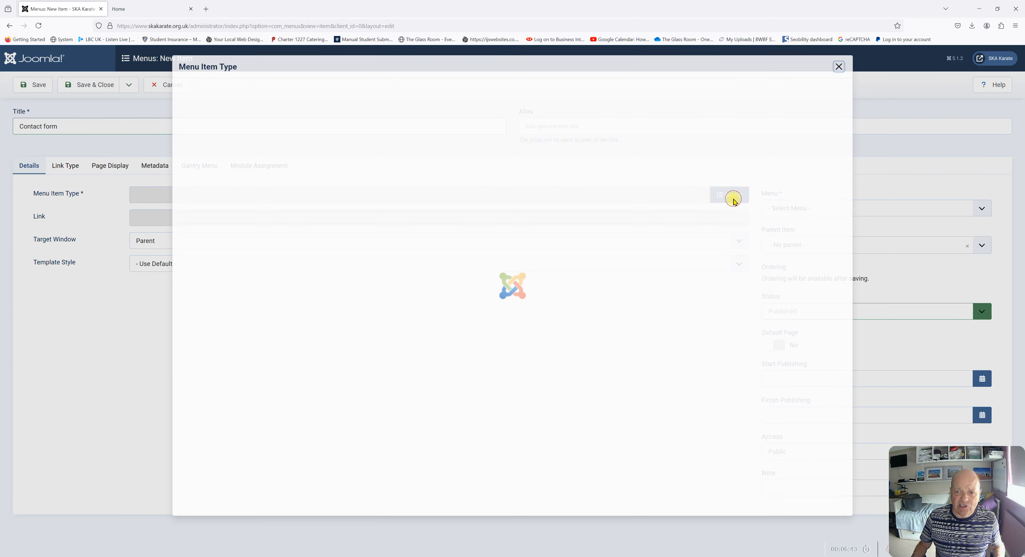
left_click(209, 179)
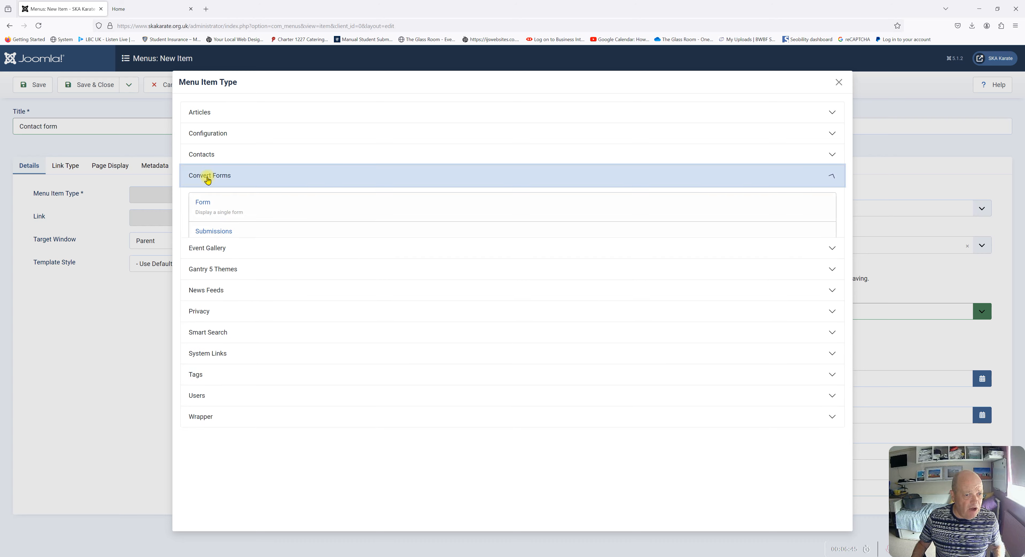
left_click(212, 206)
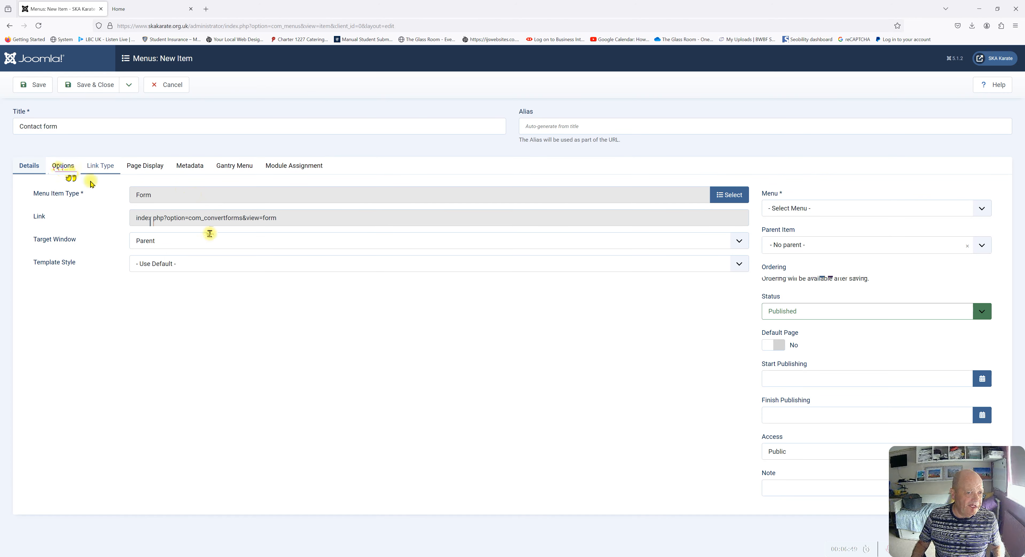
Choose Contact Form (10) as the displayed form in Main Menu and save the item
left_click(63, 166)
left_click(220, 222)
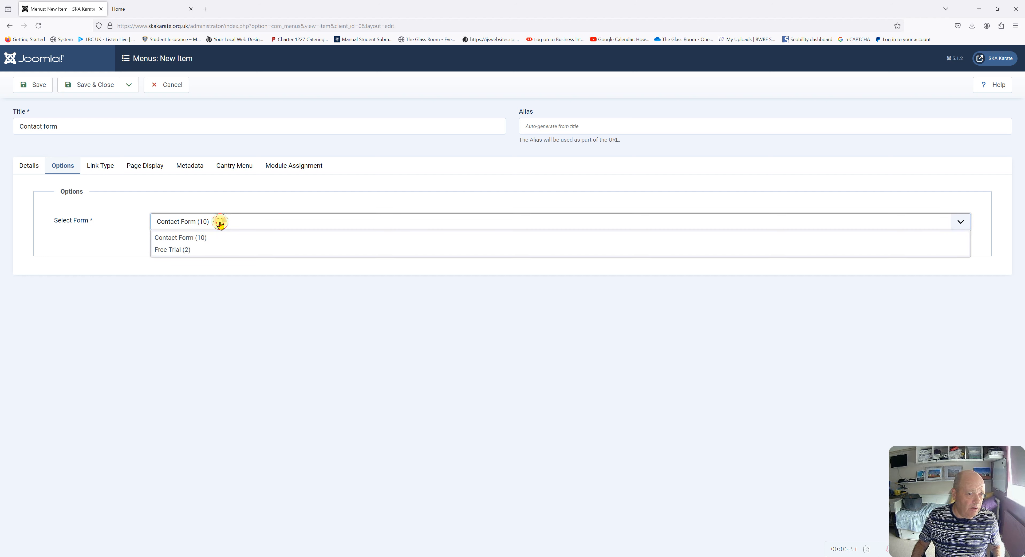
left_click(177, 238)
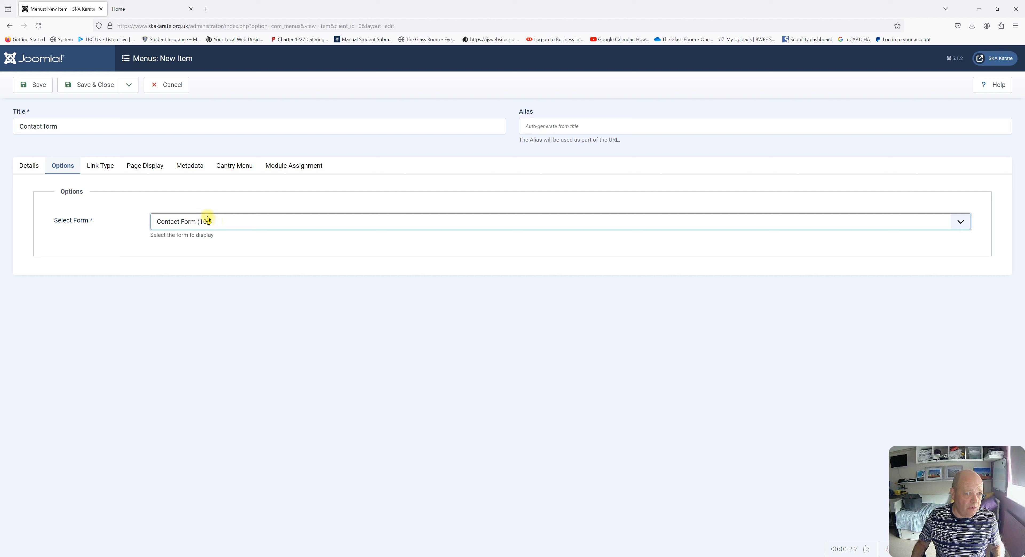
left_click(38, 85)
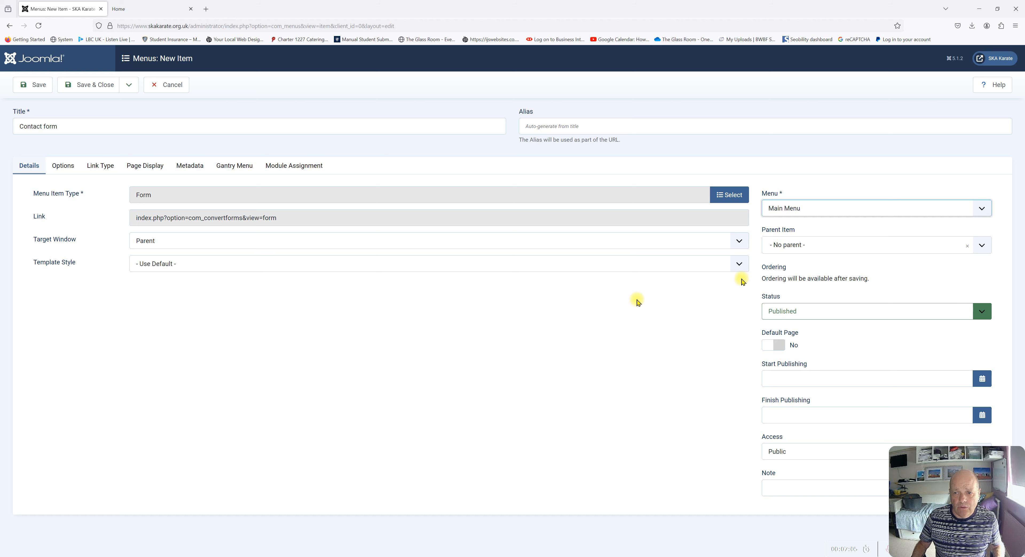
left_click(36, 88)
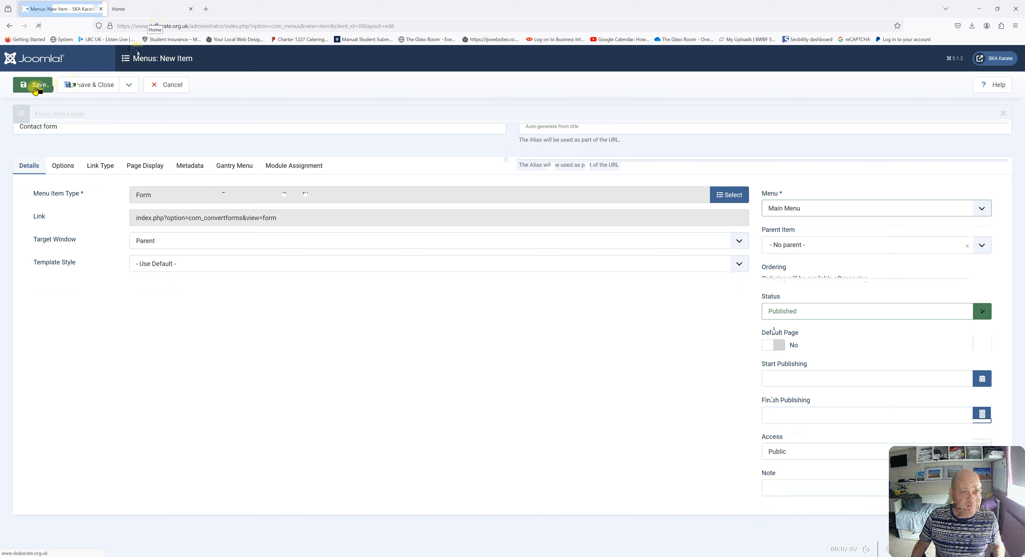
Reload the site's Home tab and follow the new 'Contact form' link in the top menu
left_click(148, 13)
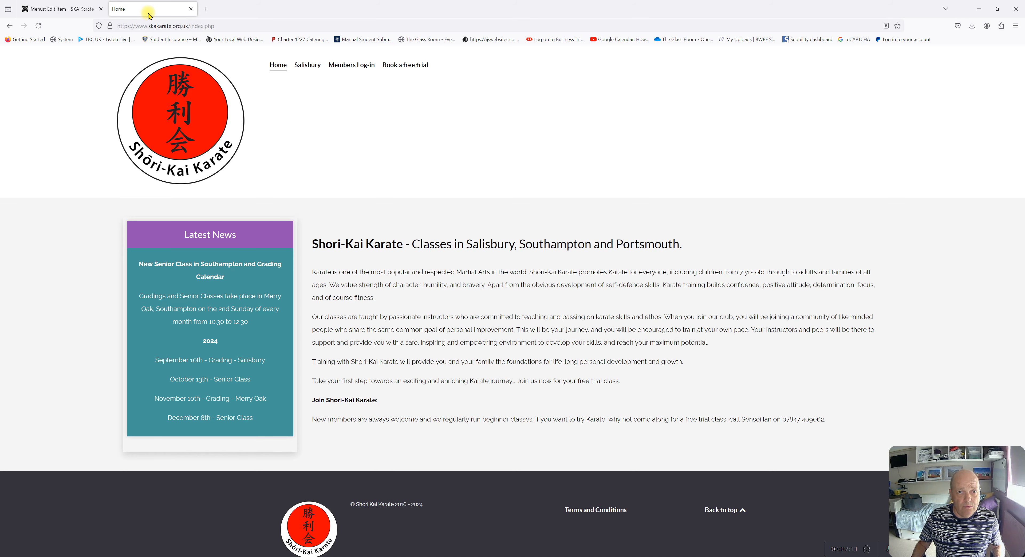
left_click(39, 27)
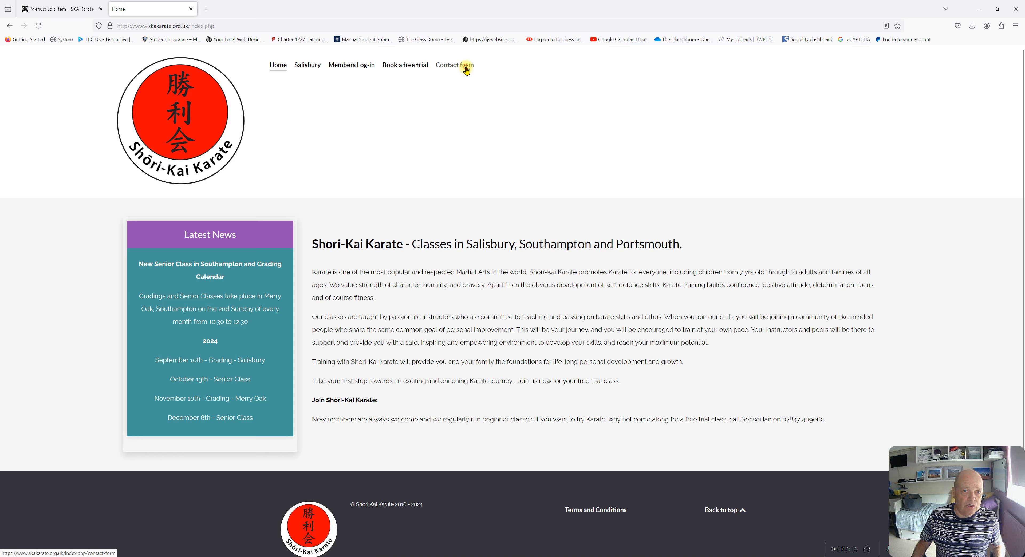
left_click(465, 68)
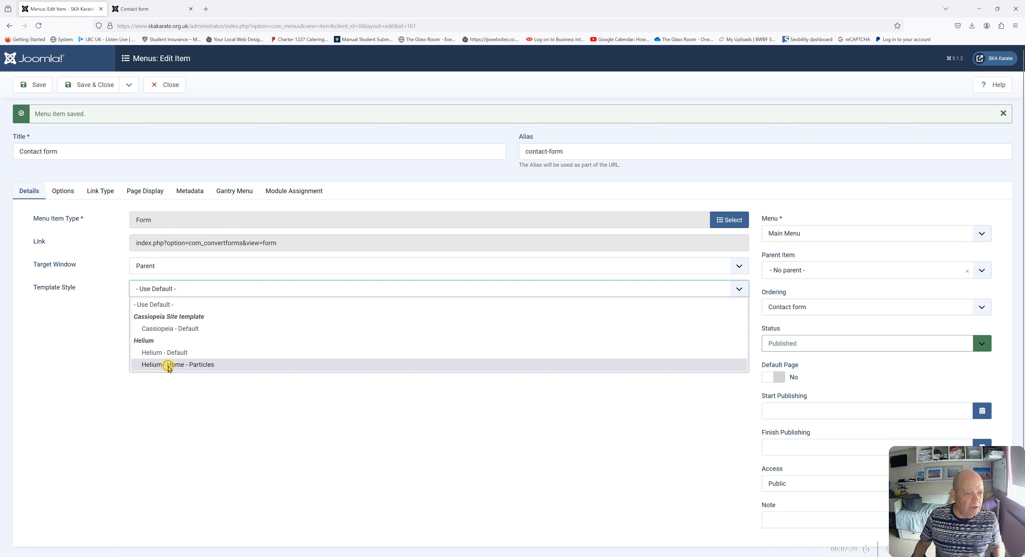
Apply the Helium - Home - Particles template style to the Contact form menu item and save it
left_click(175, 365)
left_click(42, 82)
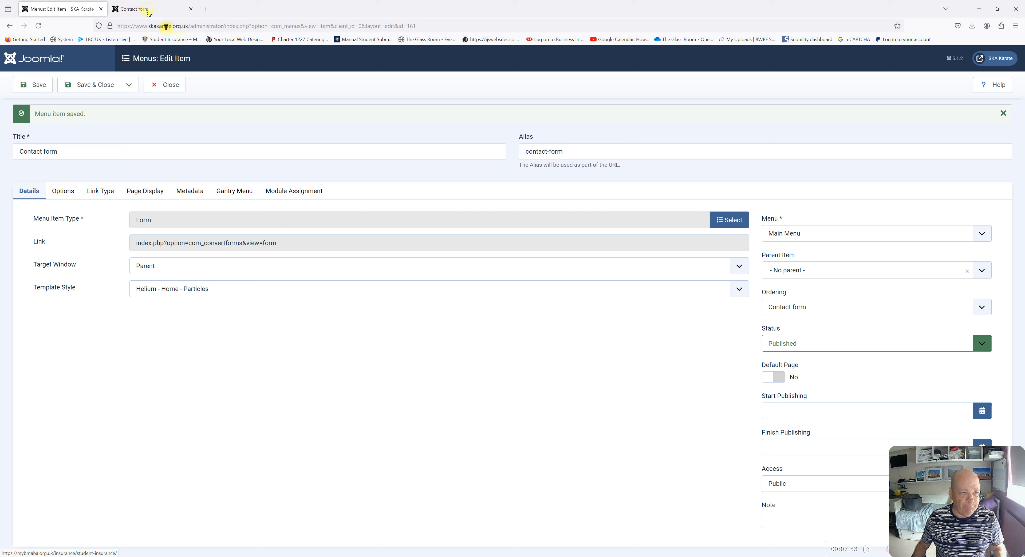
left_click(135, 9)
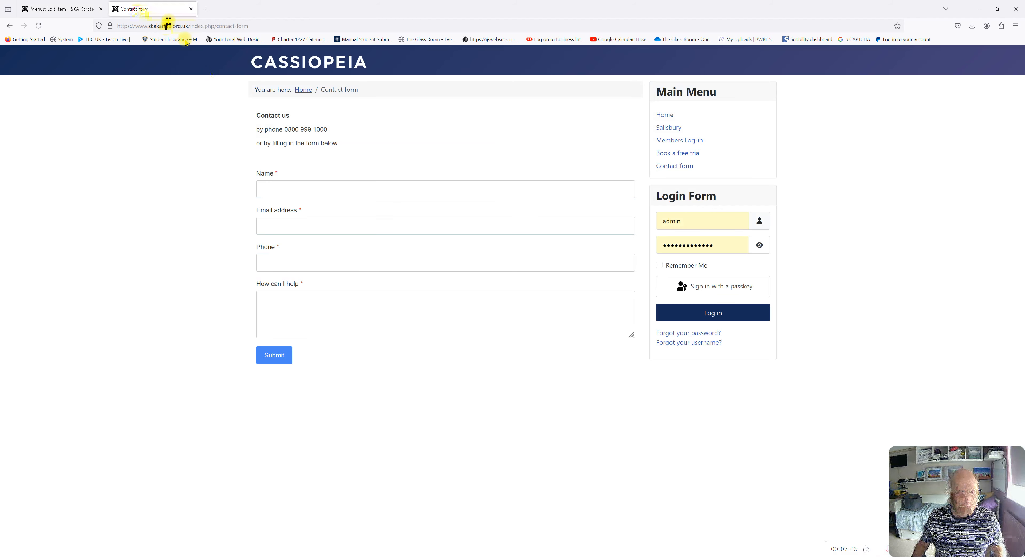
Reload the site's Contact form page to check whether the Helium template now appears
left_click(39, 26)
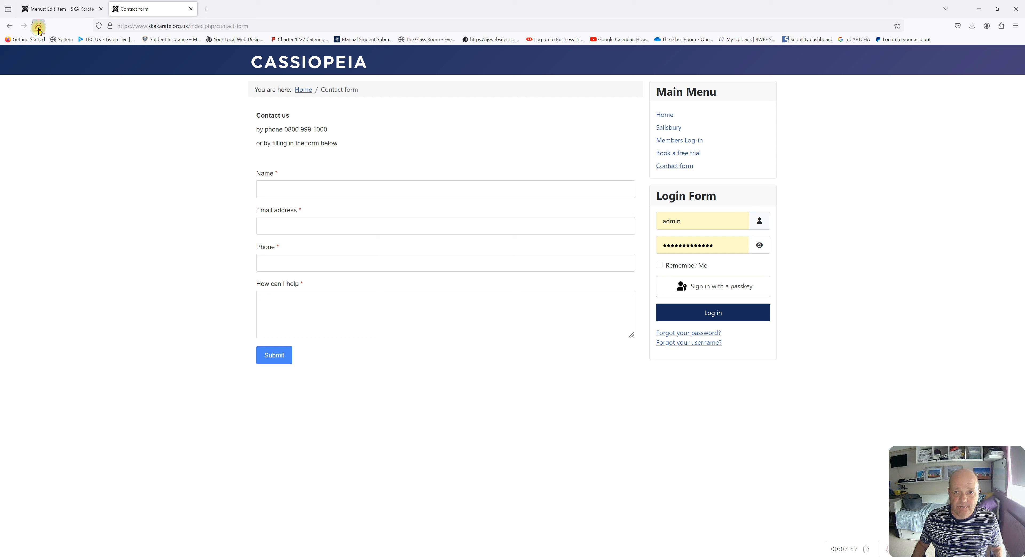